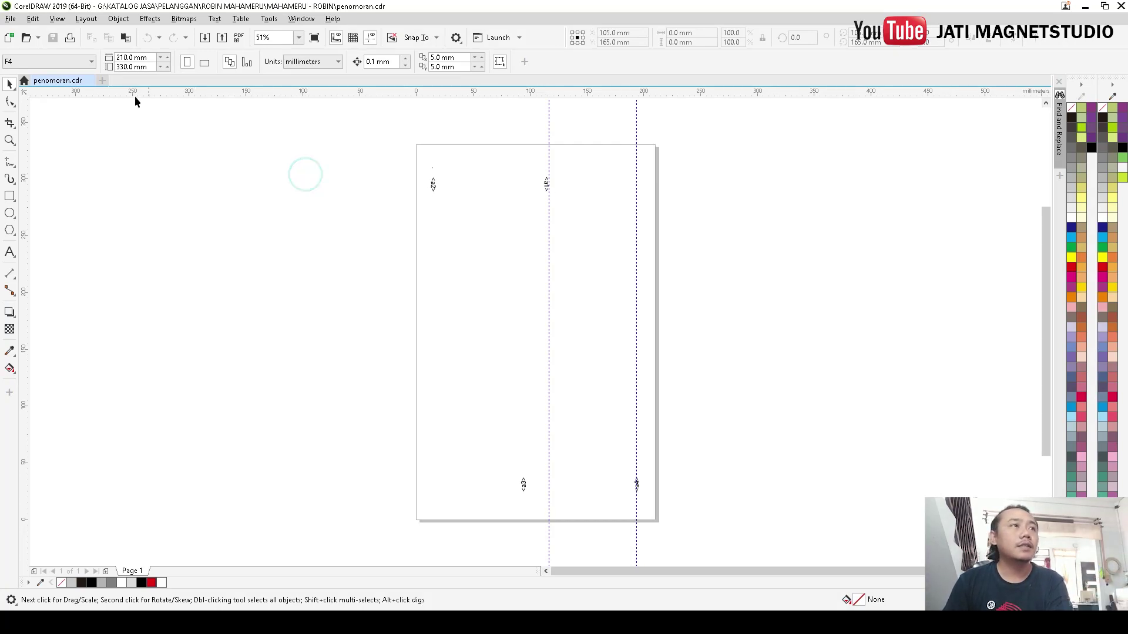
- Create a new blank document and start creating a print merge in it
left_click(101, 81)
left_click(608, 423)
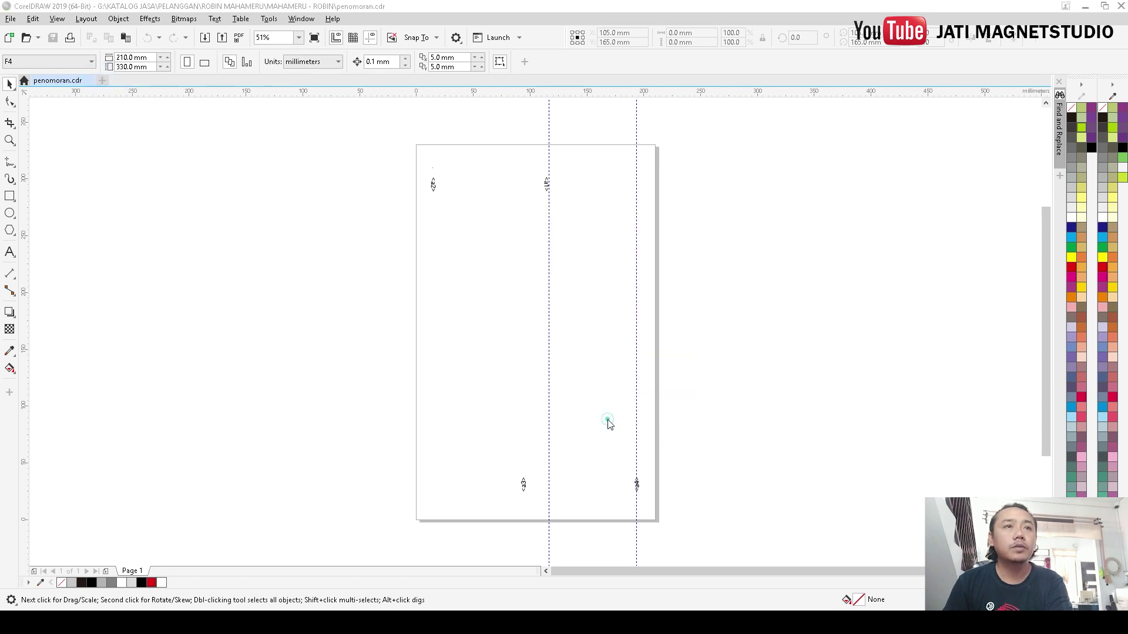
left_click(11, 21)
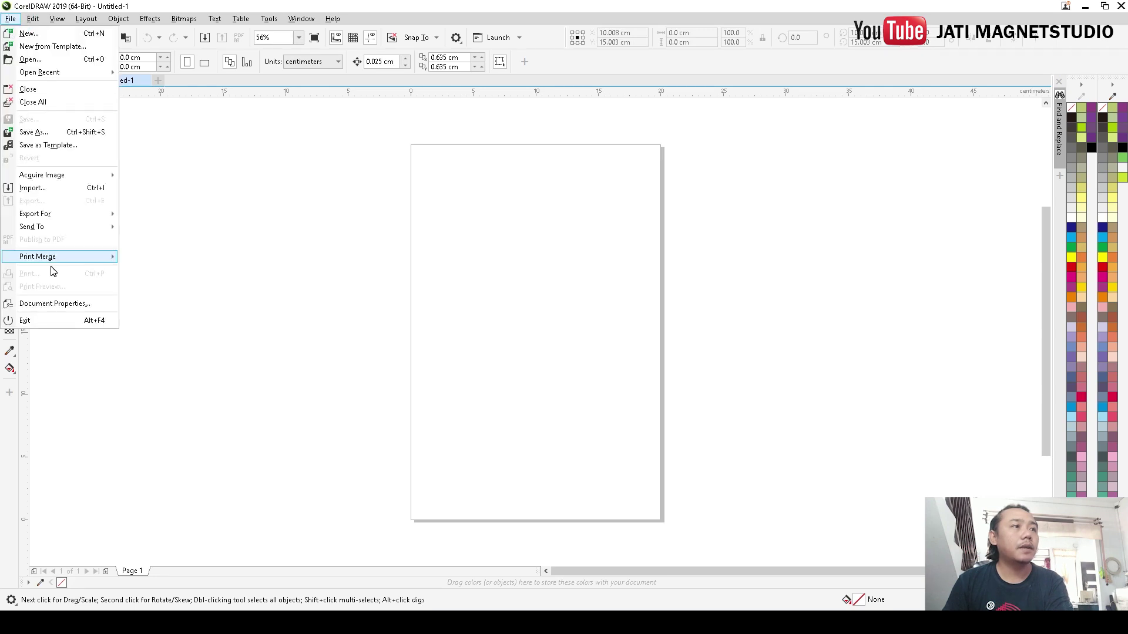
mouse_move(57, 265)
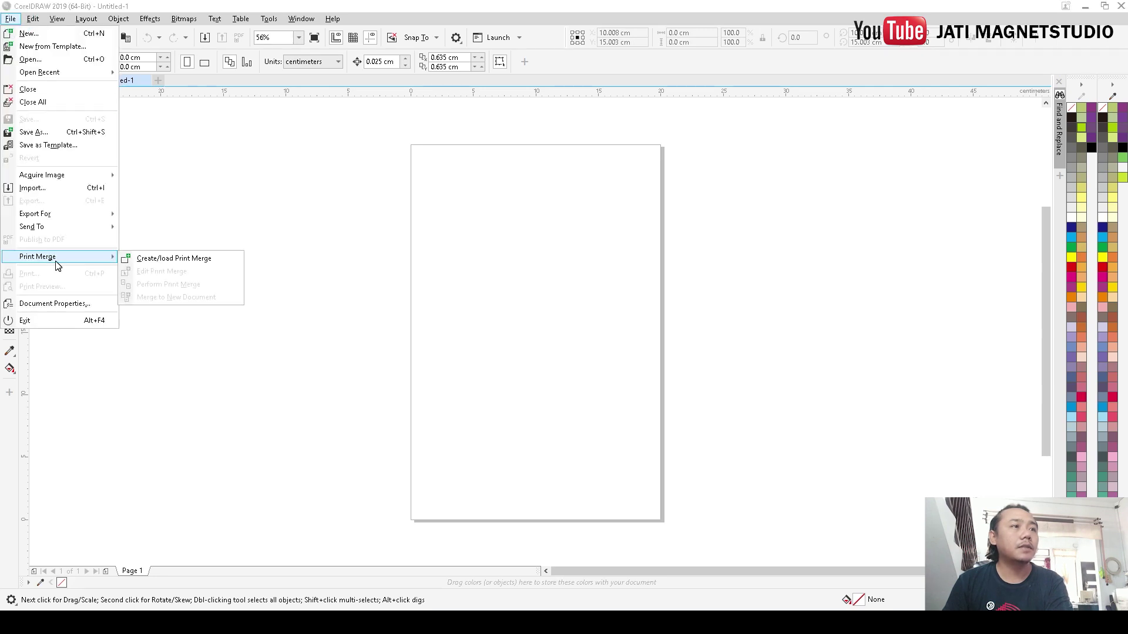
left_click(178, 260)
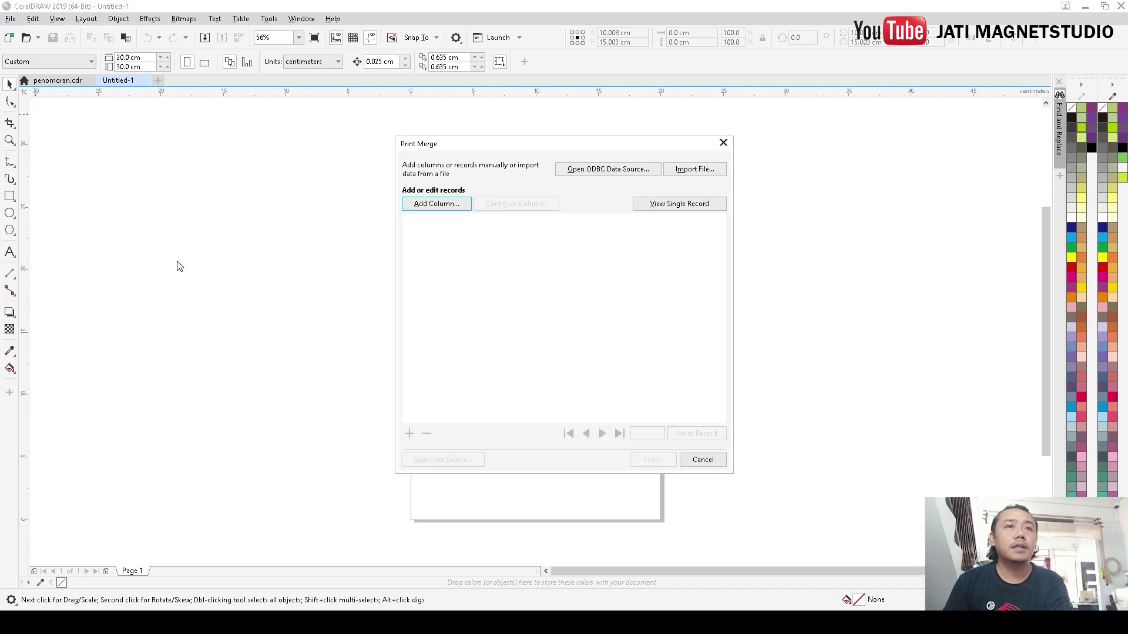
left_click_drag(601, 147, 656, 122)
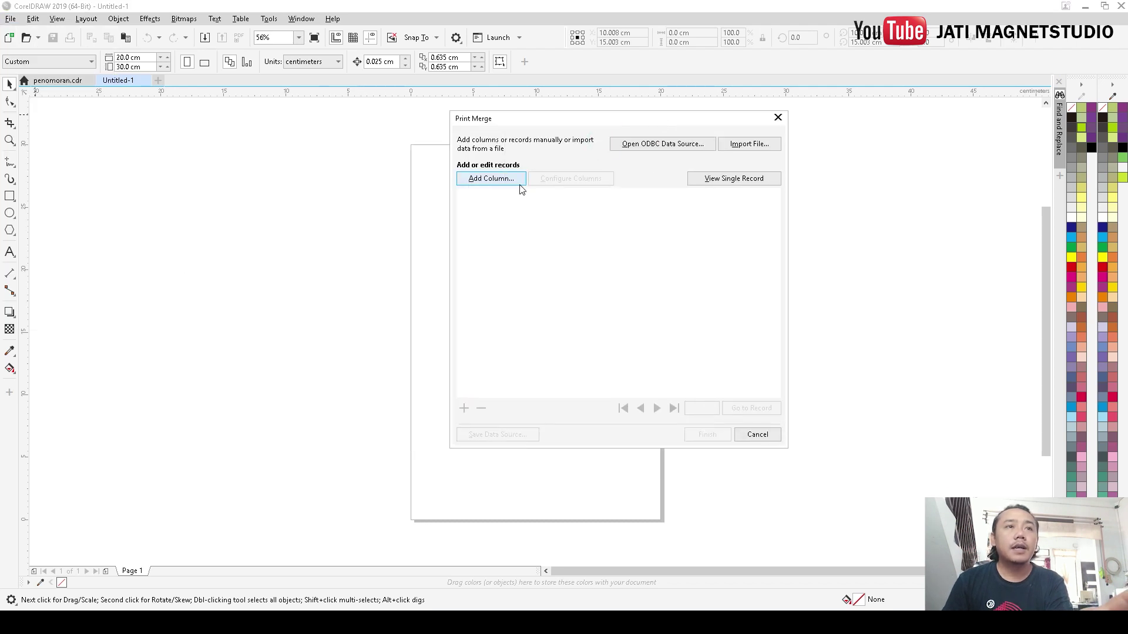
- Add a numeric print merge column named a1 with format 0000X, running from 1 to 100 without continual incrementing
left_click(486, 180)
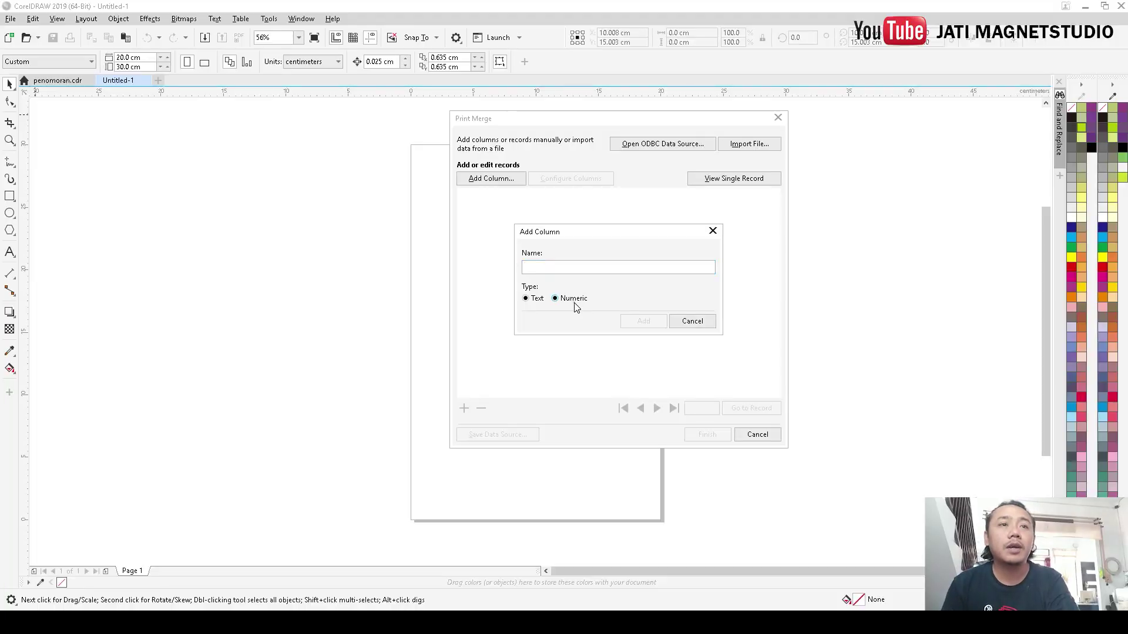
left_click(556, 298)
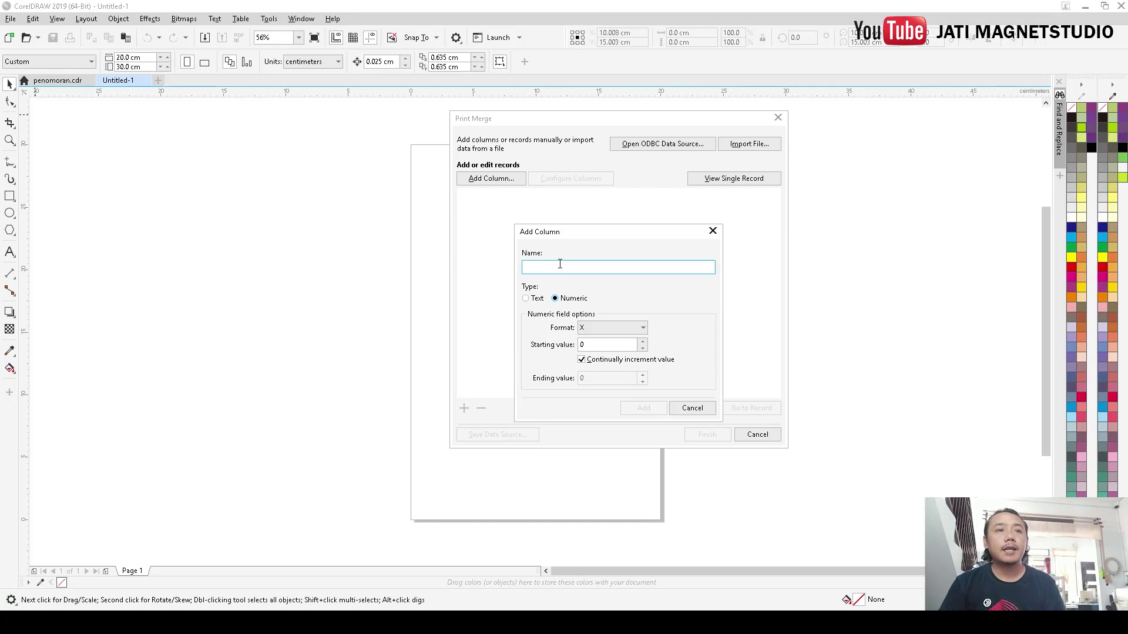
left_click(570, 269)
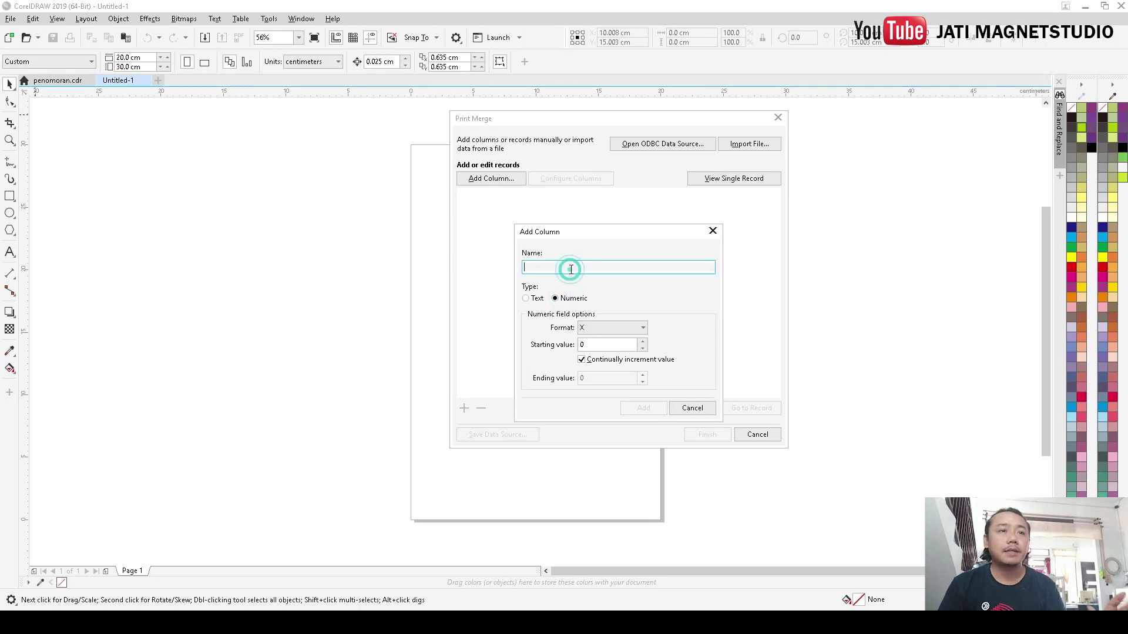
type("a1")
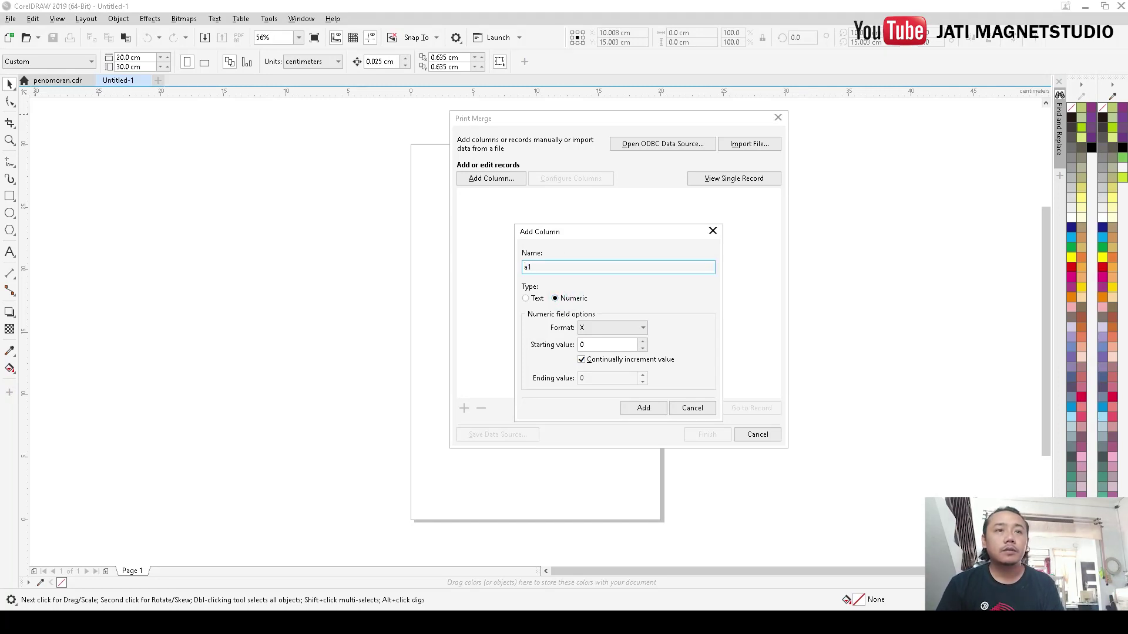
left_click(607, 327)
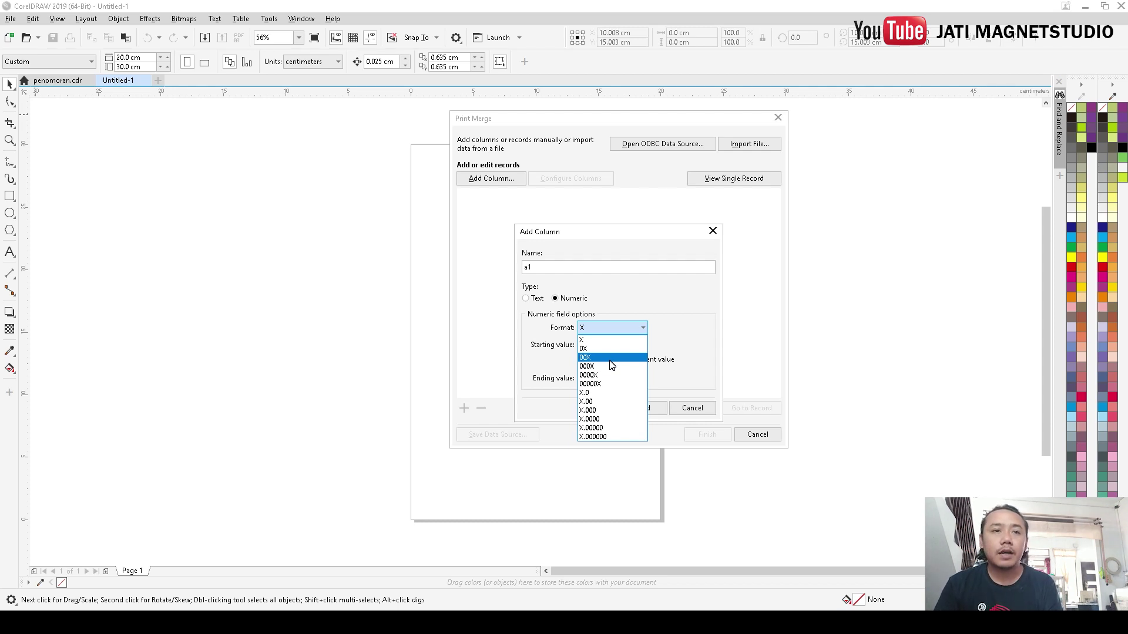
left_click(593, 378)
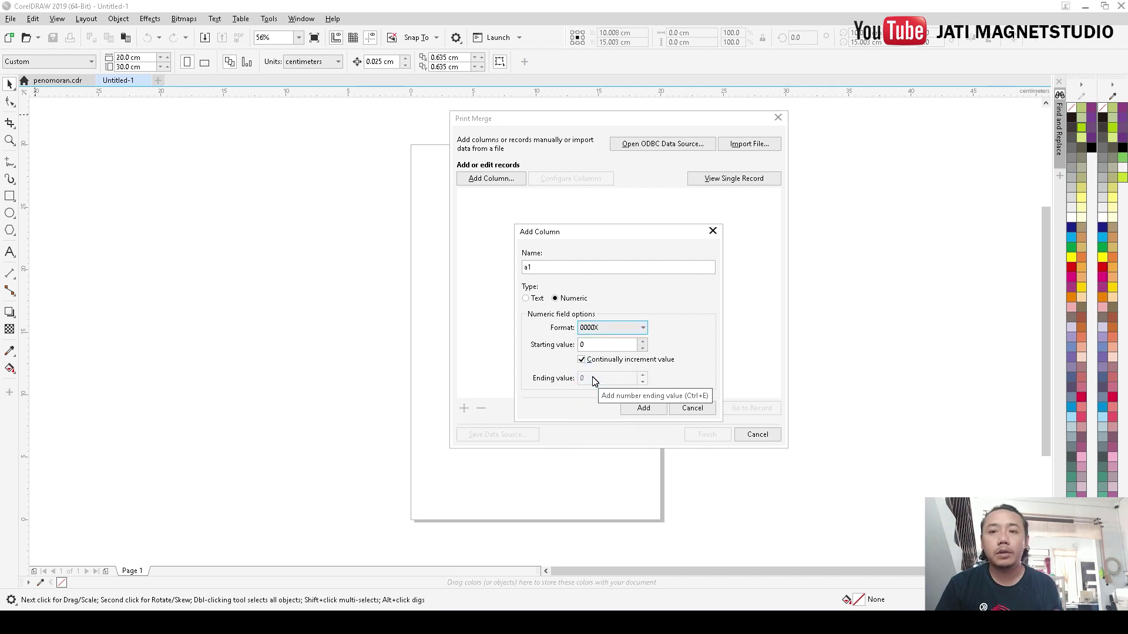
double_click(593, 345)
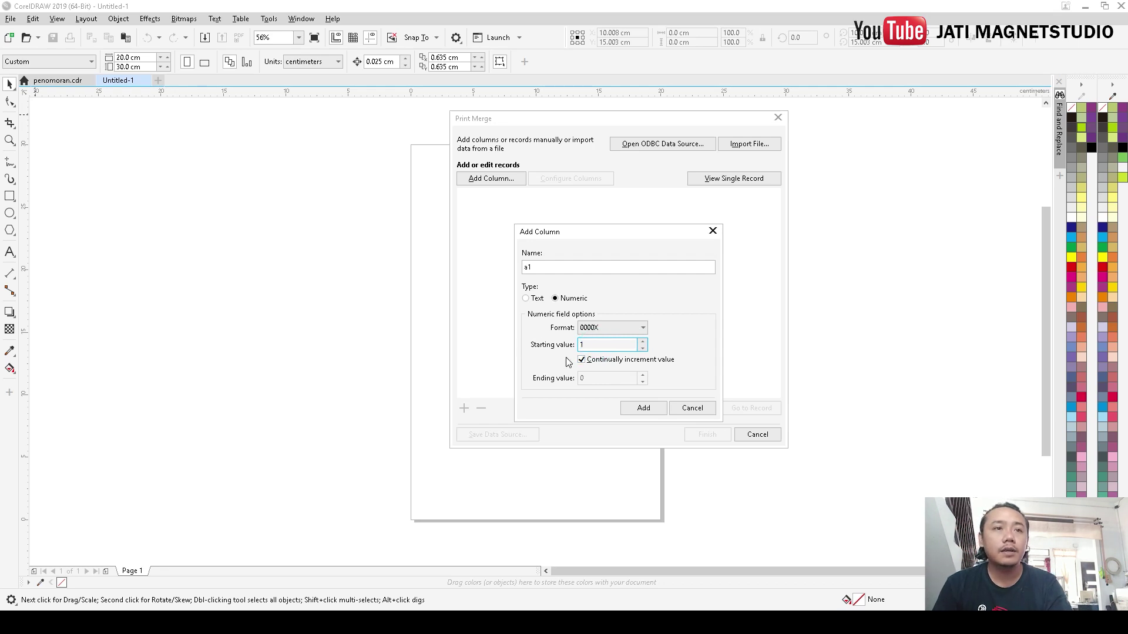
left_click(600, 363)
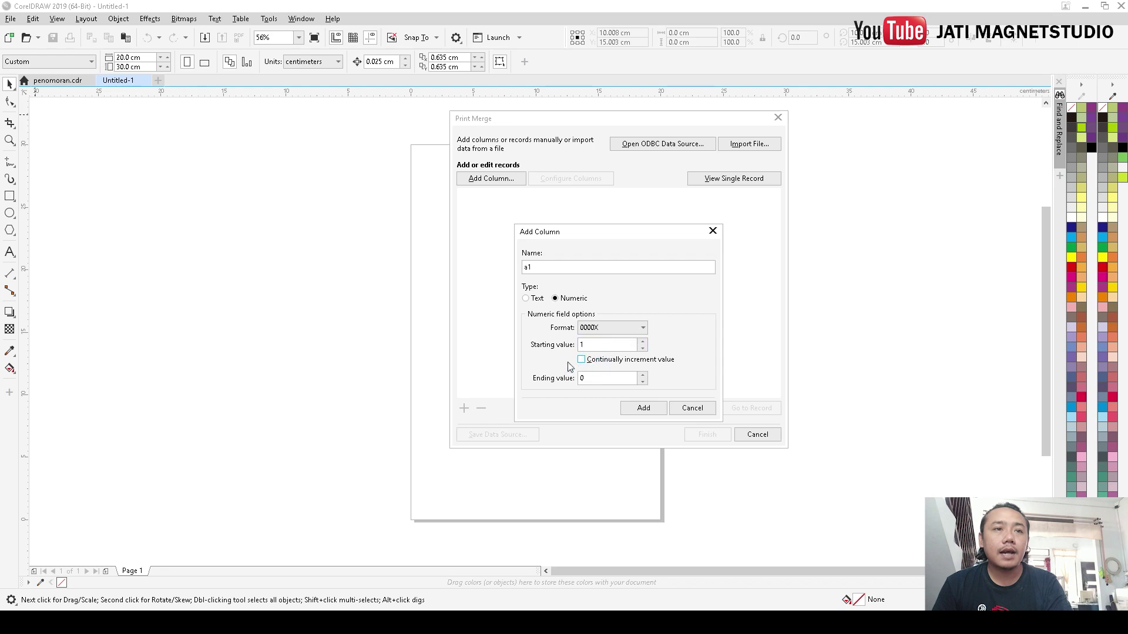
double_click(587, 379)
type("100")
left_click(639, 407)
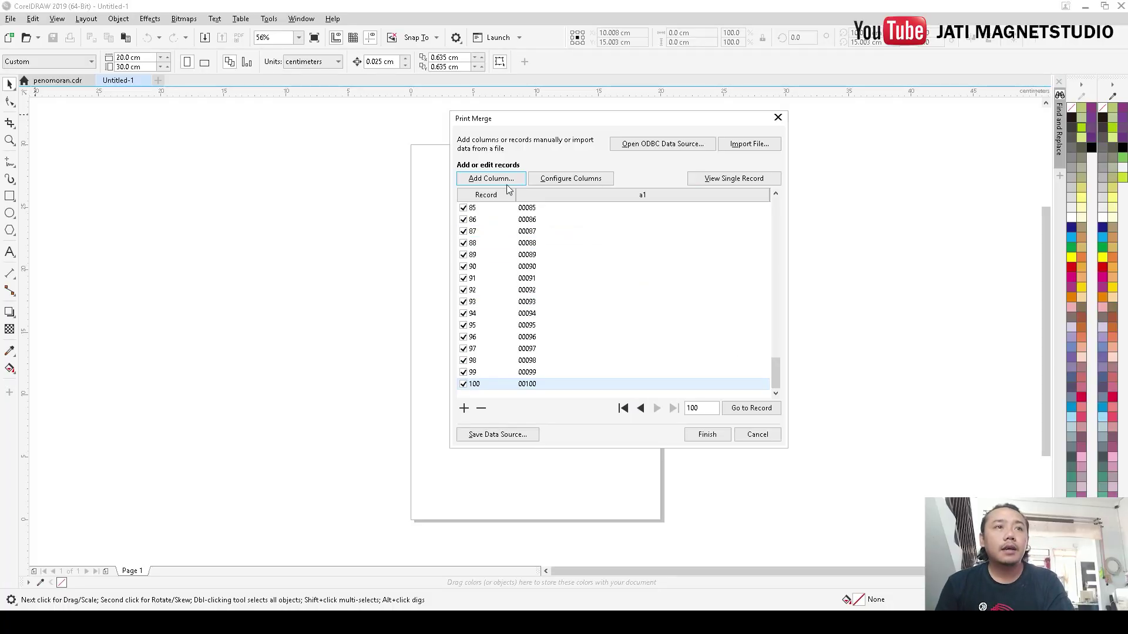
- Add a numeric column named a2 with format 0000X, running from 101 to 200 without continual incrementing
left_click(508, 180)
type("a2")
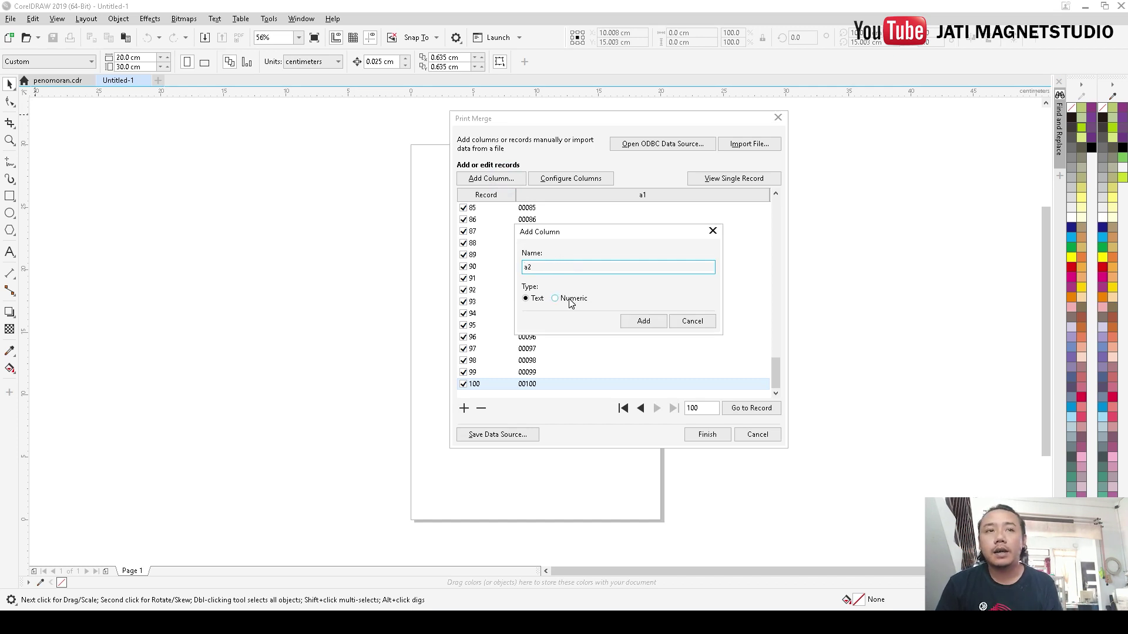
left_click(569, 300)
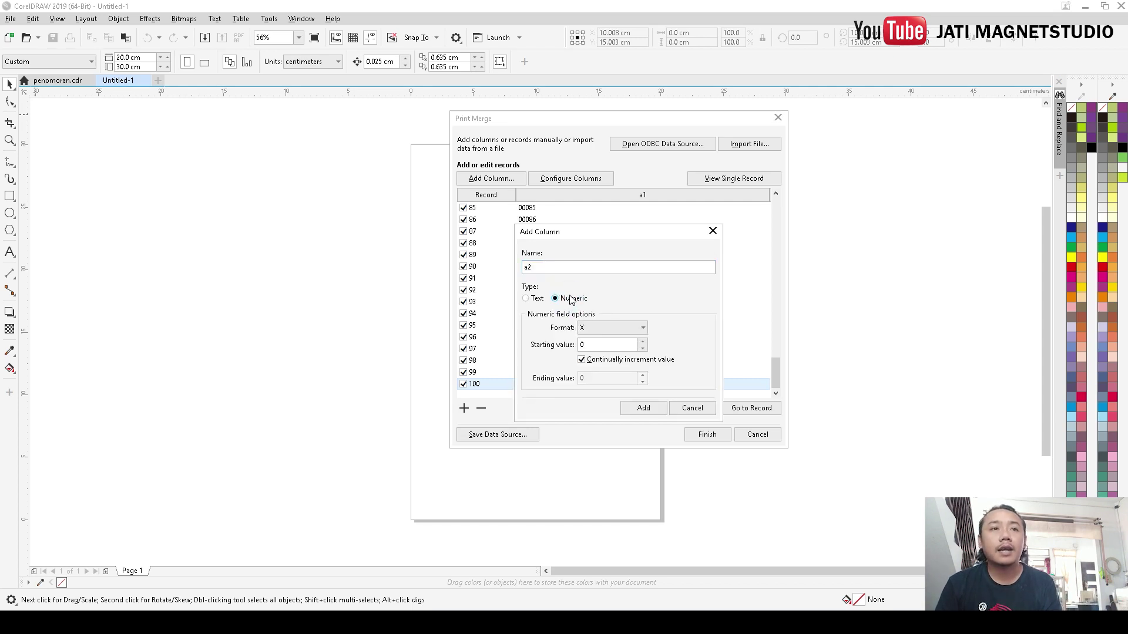
left_click(561, 299)
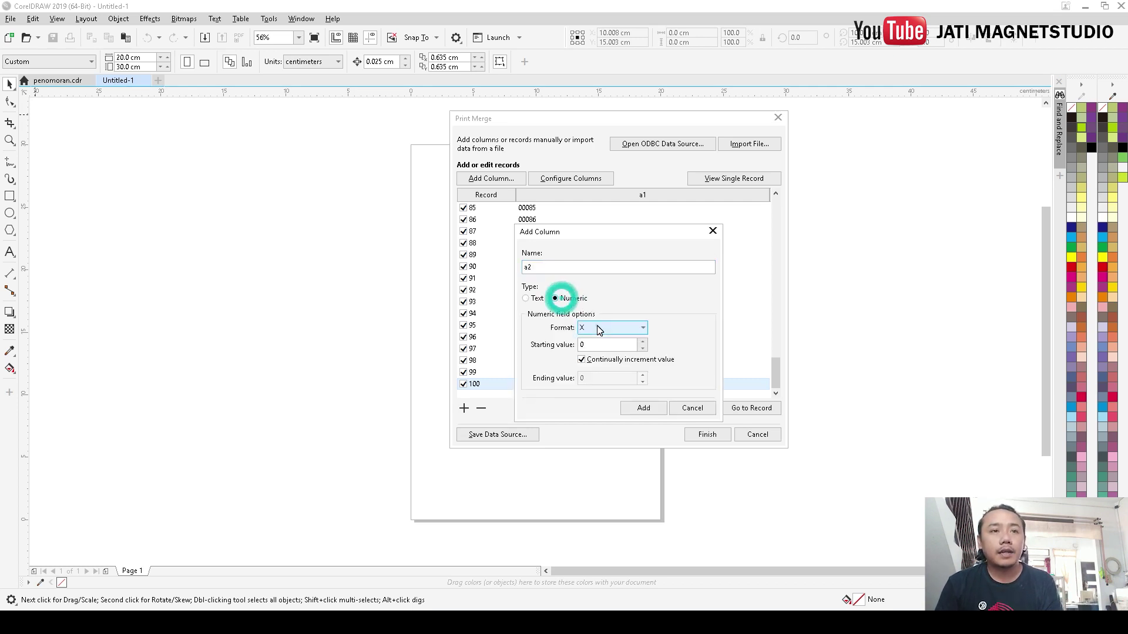
left_click(599, 330)
left_click(609, 377)
left_click(585, 345)
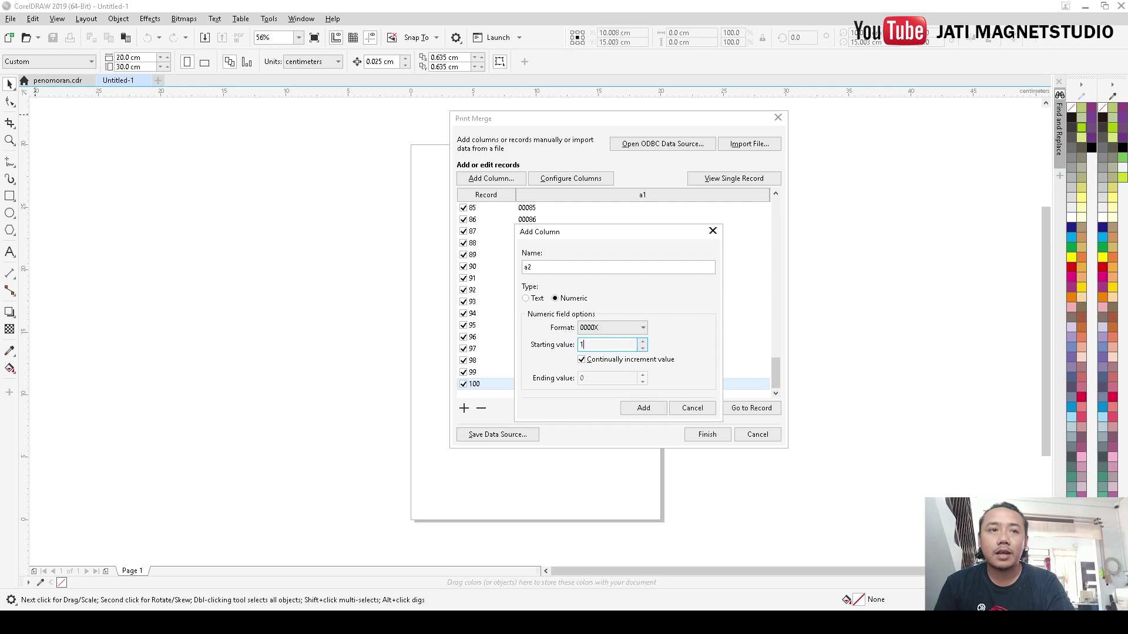
left_click(594, 364)
left_click(592, 378)
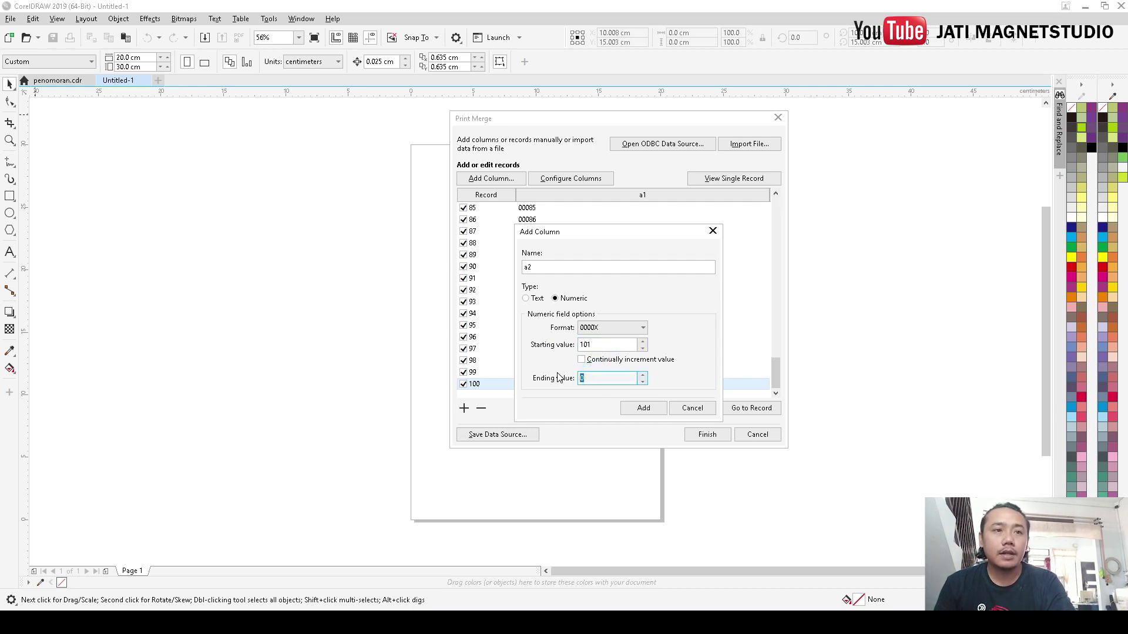
type("200")
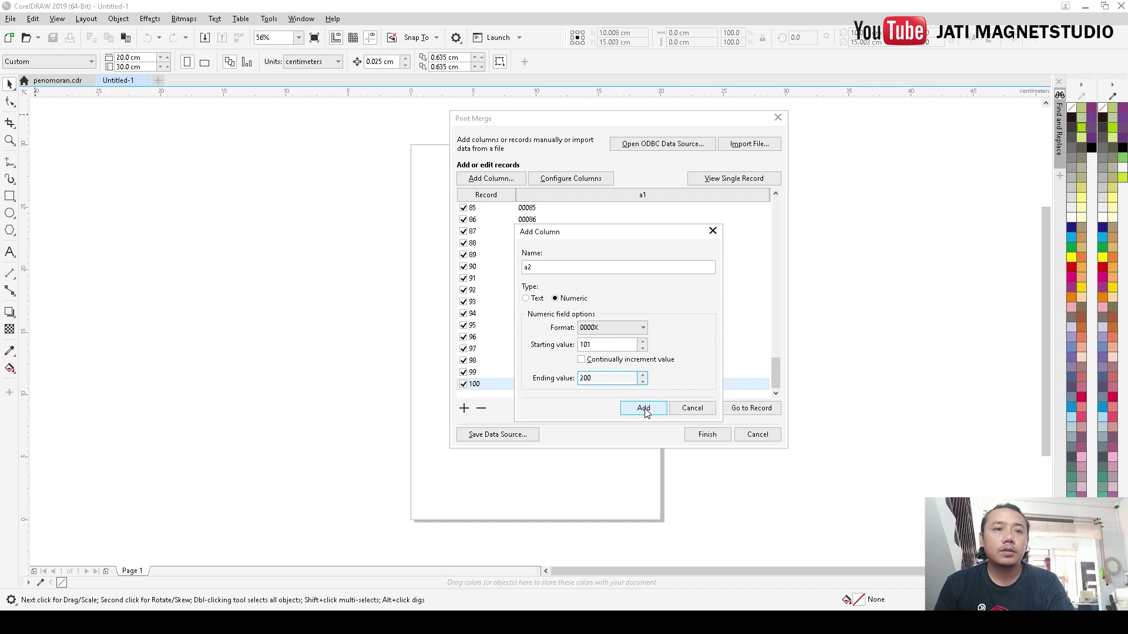
left_click(644, 409)
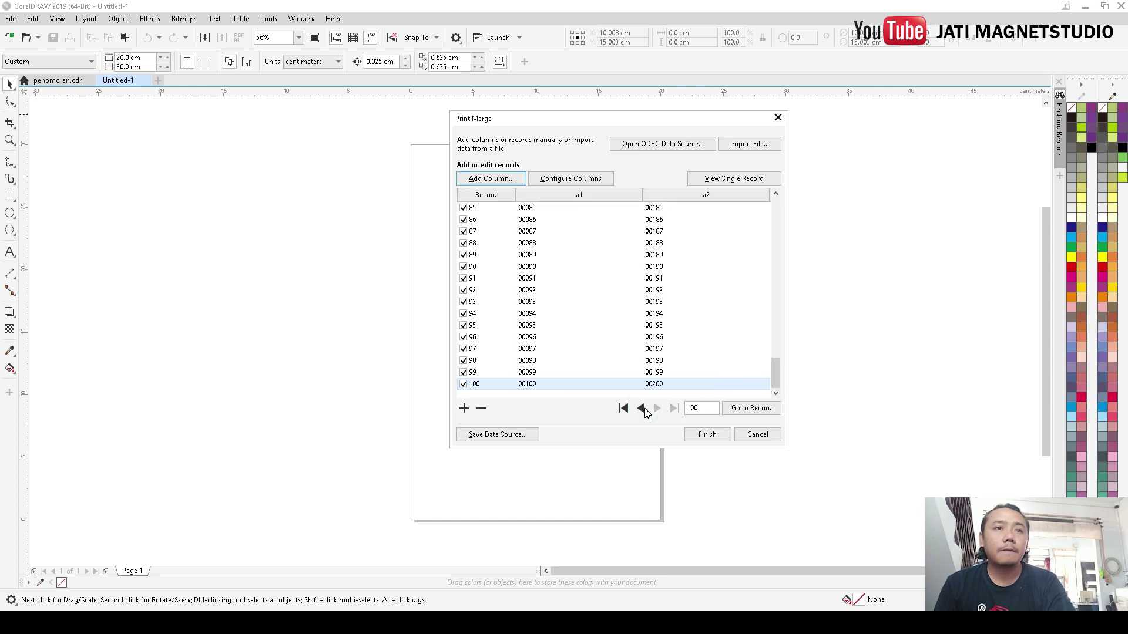
- Add a numeric column named a3 with format 0000X, running from 201 to 300 without continual incrementing
left_click(507, 182)
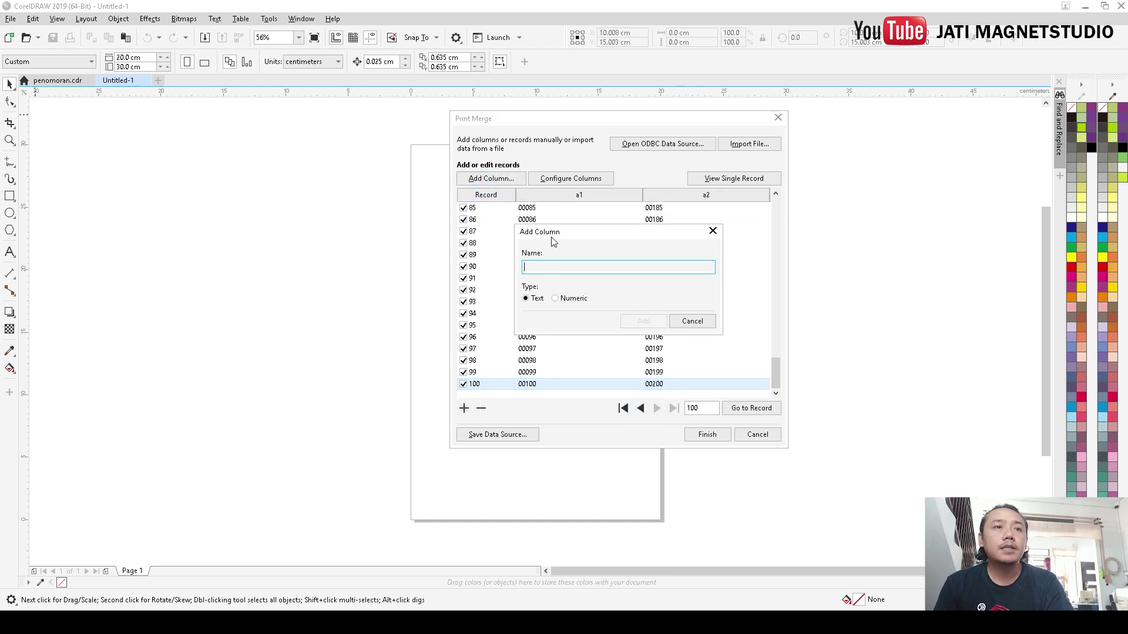
type("a3")
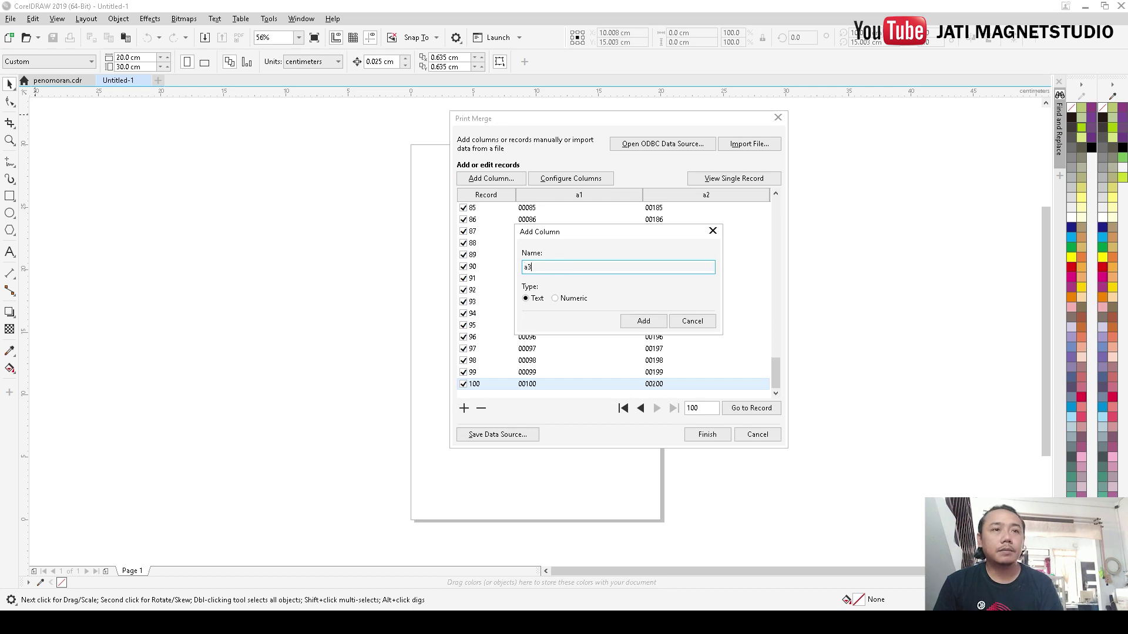
left_click(556, 298)
left_click(600, 328)
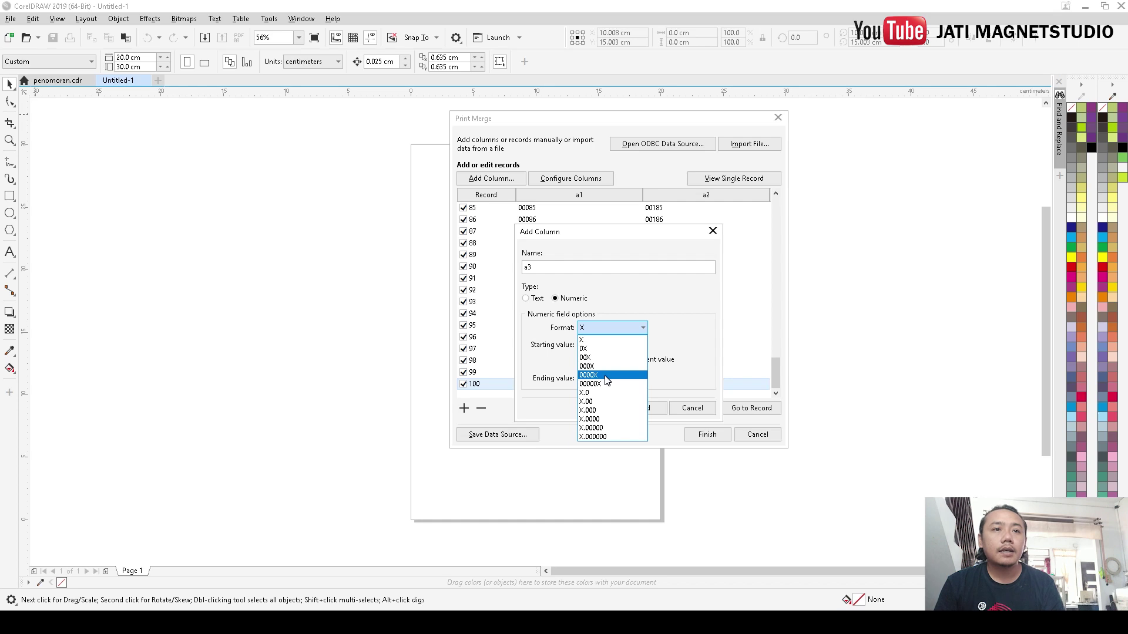
left_click(606, 376)
double_click(609, 344)
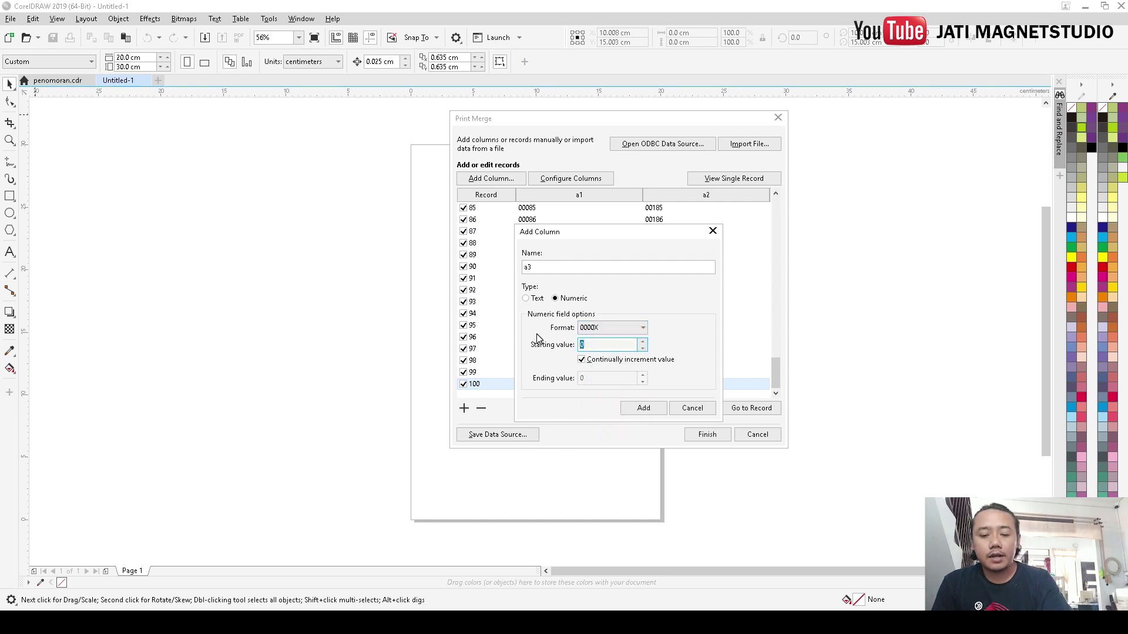
left_click(582, 360)
double_click(584, 378)
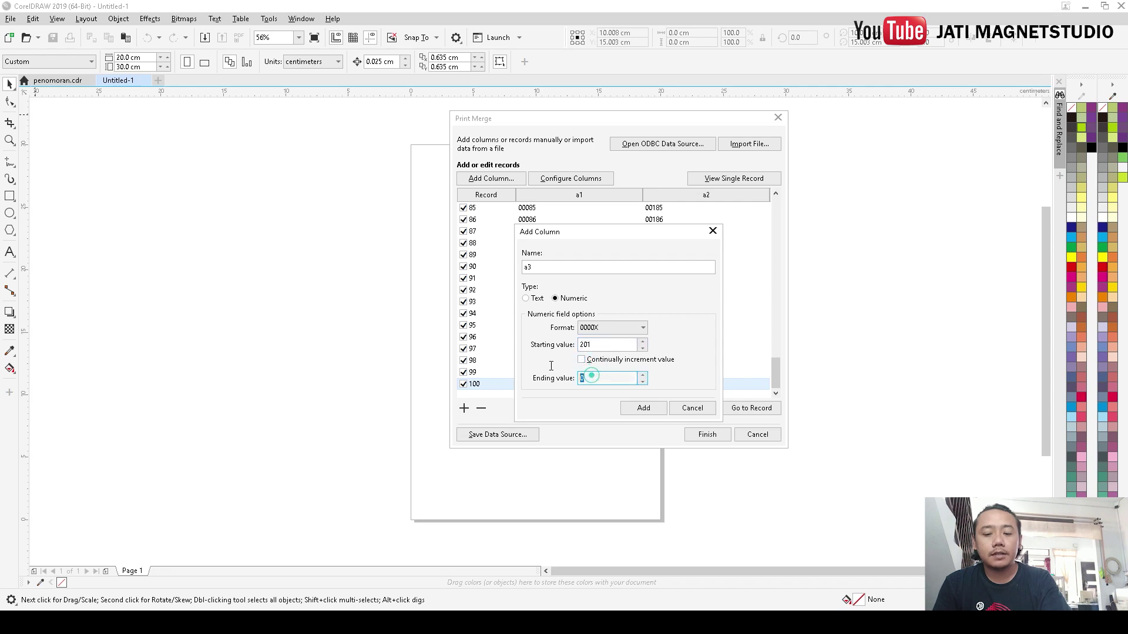
type("300")
left_click(646, 409)
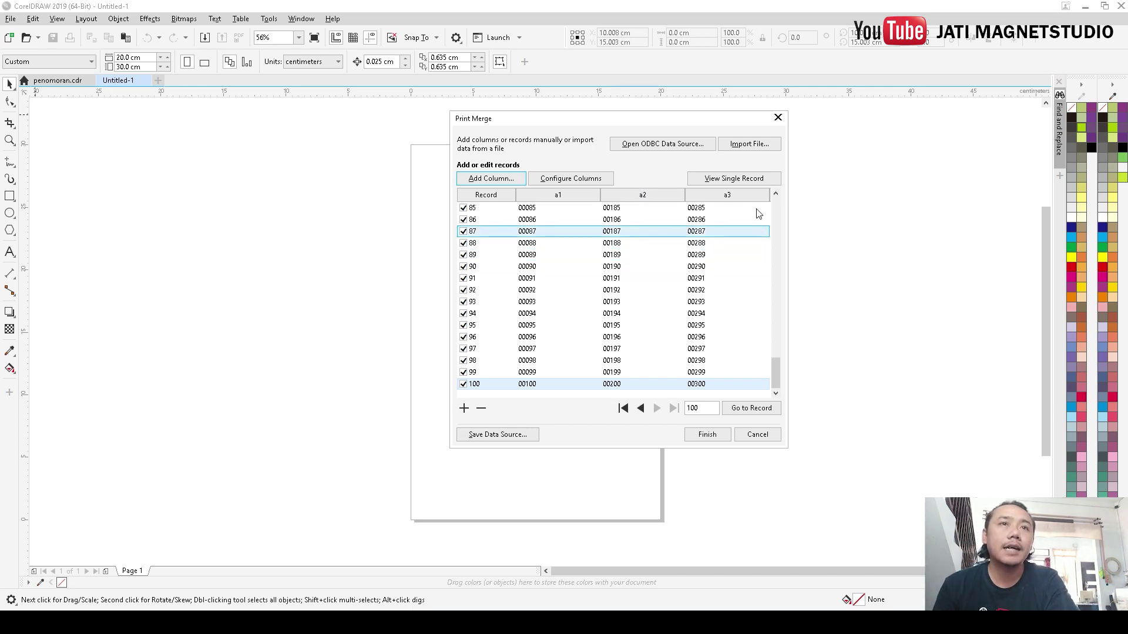
- Save the merge data source as a Rich Text Format file named 1-300 in the Pictures folder
left_click_drag(719, 122, 730, 107)
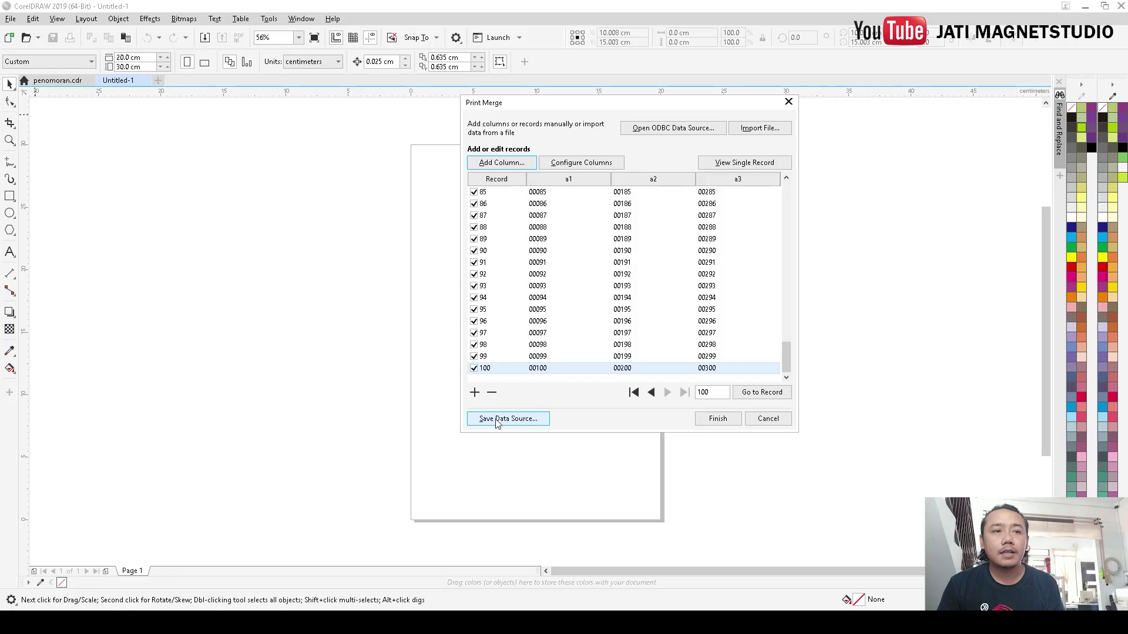
left_click(517, 421)
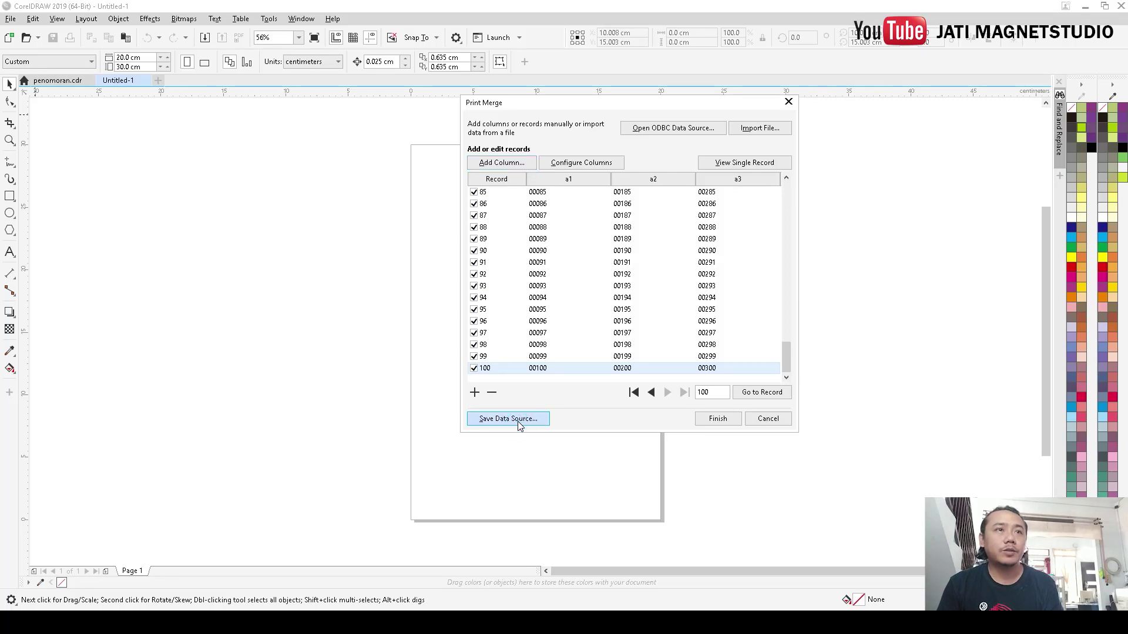
left_click(482, 285)
left_click(580, 378)
type("1")
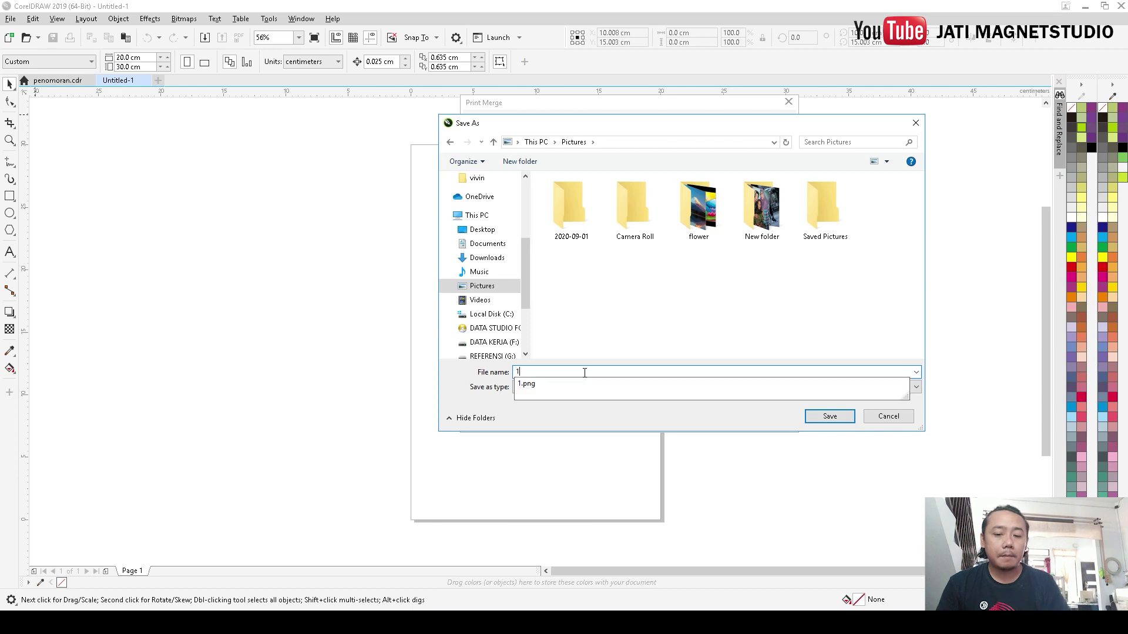
type("-300")
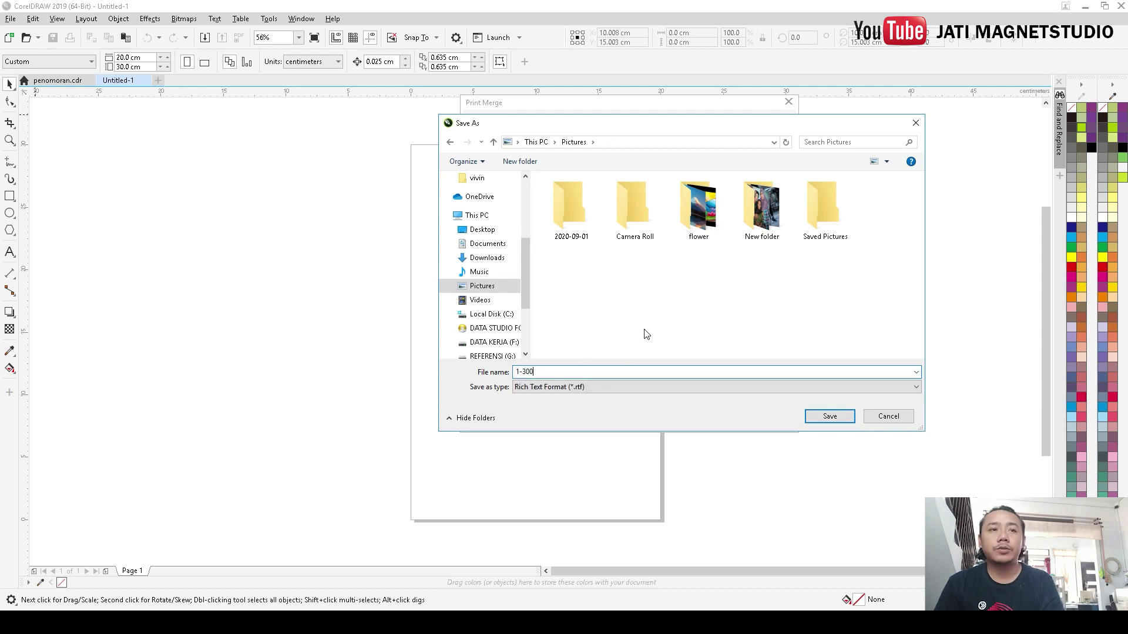
left_click(822, 418)
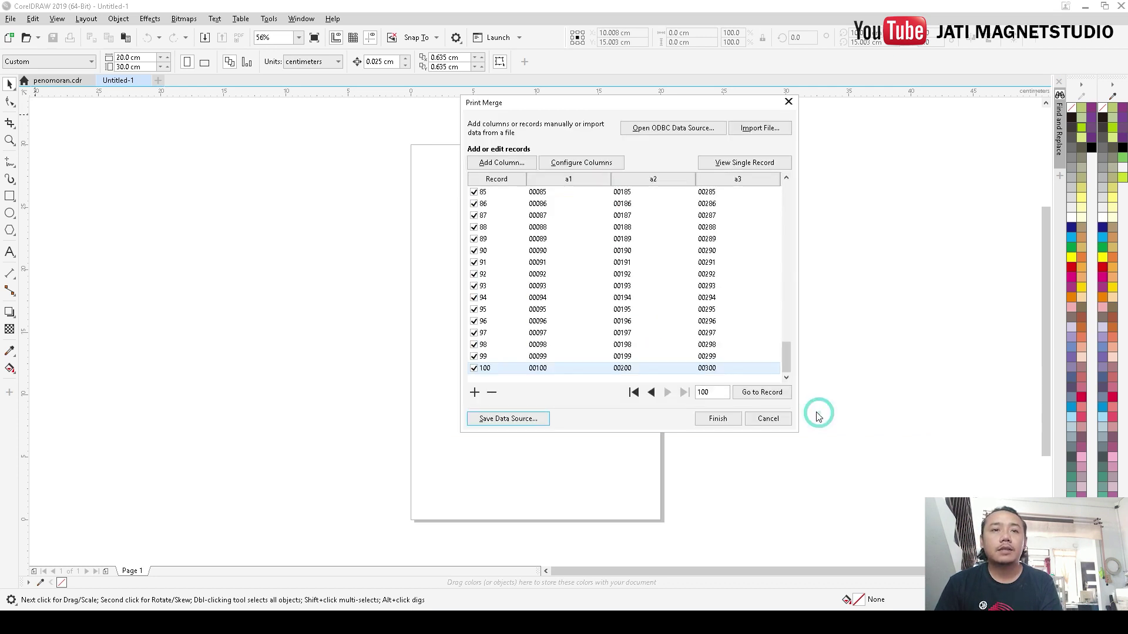
- Finish the print merge setup and place the floating Print Merge window on the empty area beside the page
left_click(718, 420)
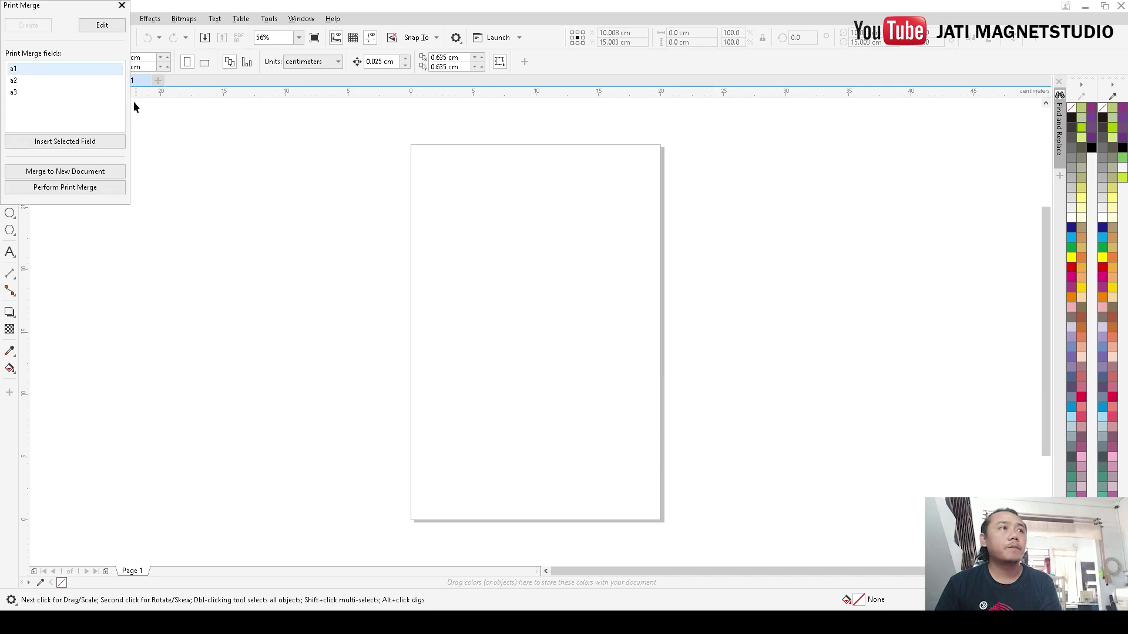
left_click_drag(65, 13, 204, 139)
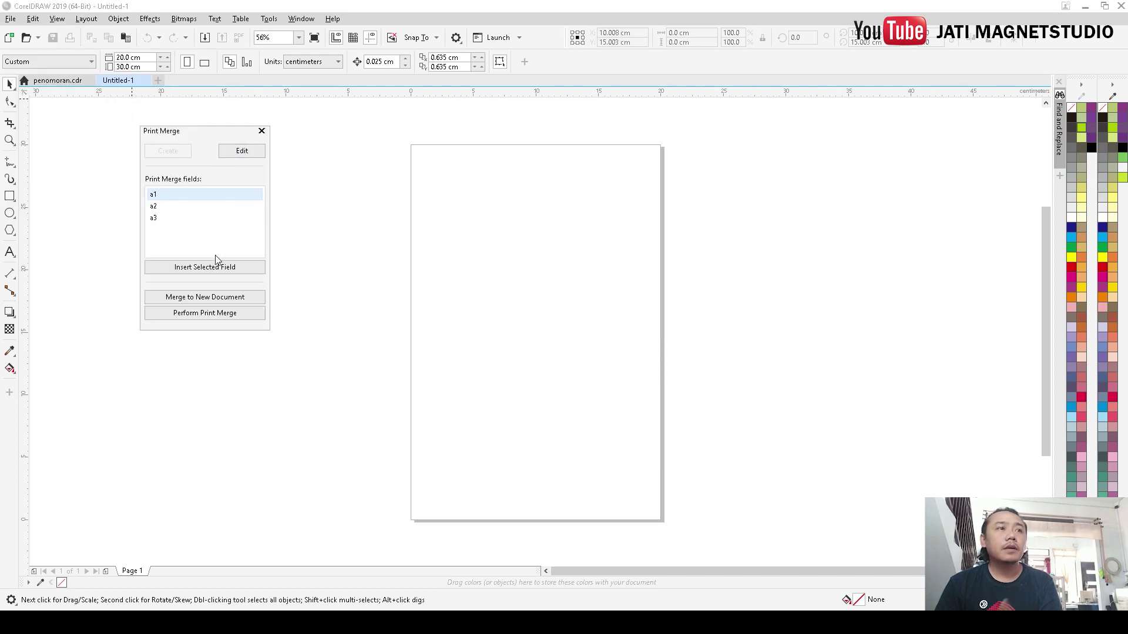
left_click(194, 135)
left_click_drag(230, 135, 273, 116)
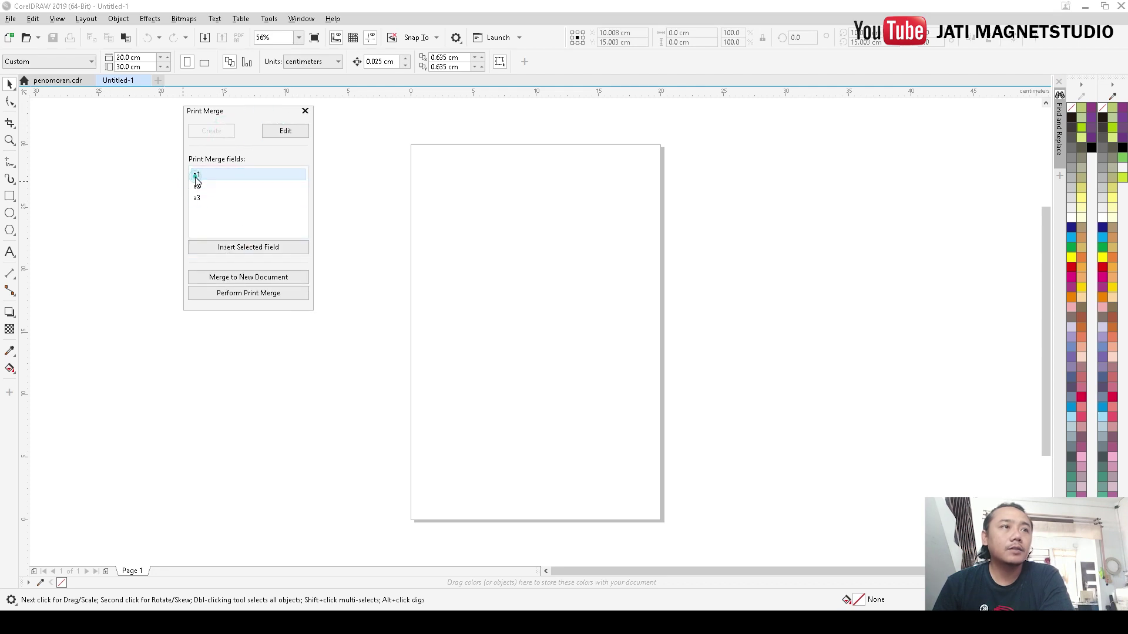
- Insert the merge fields a1, a2 and a3 and place them side by side along the page's upper edge
left_click(272, 249)
left_click_drag(546, 330, 443, 167)
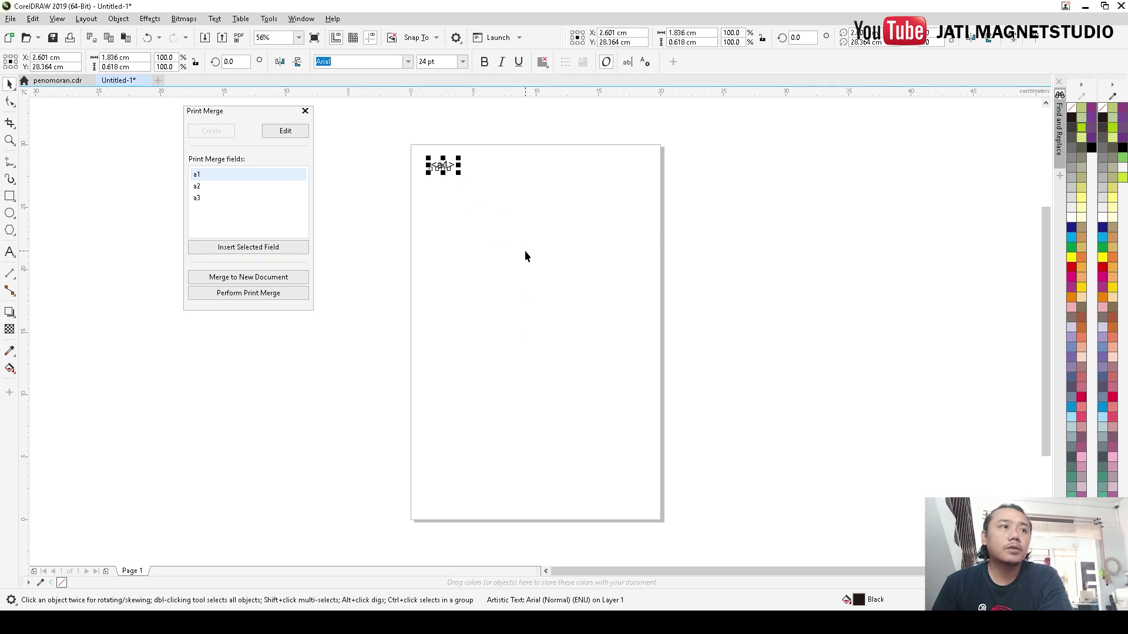
left_click(197, 186)
left_click(255, 250)
left_click_drag(546, 330, 514, 165)
left_click(229, 198)
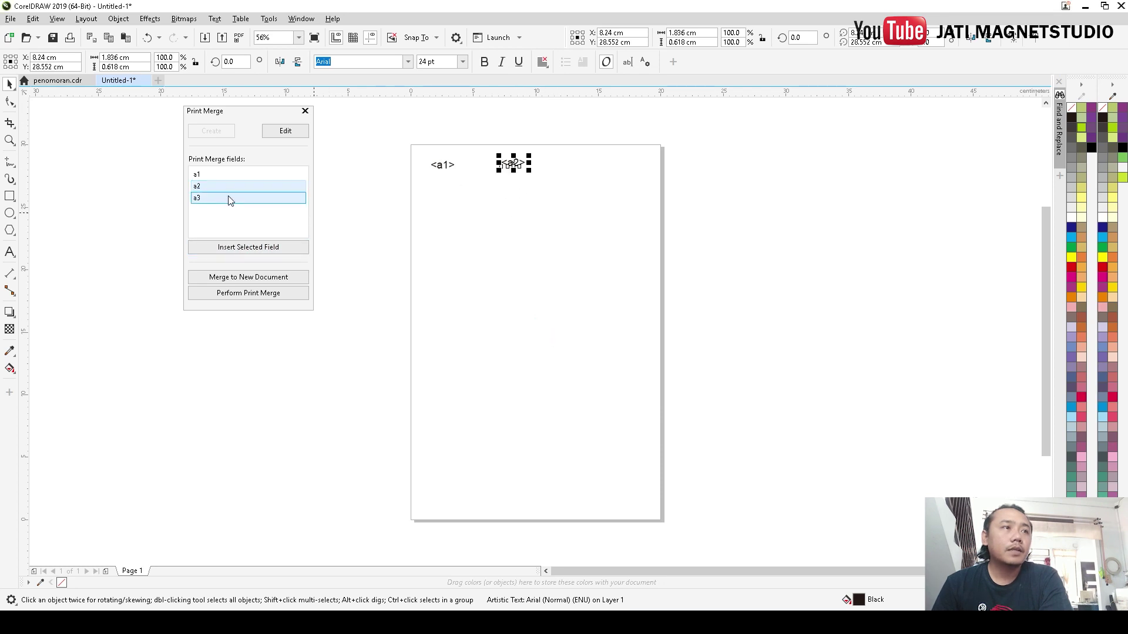
left_click(247, 249)
left_click_drag(543, 333, 583, 171)
left_click_drag(661, 163, 425, 220)
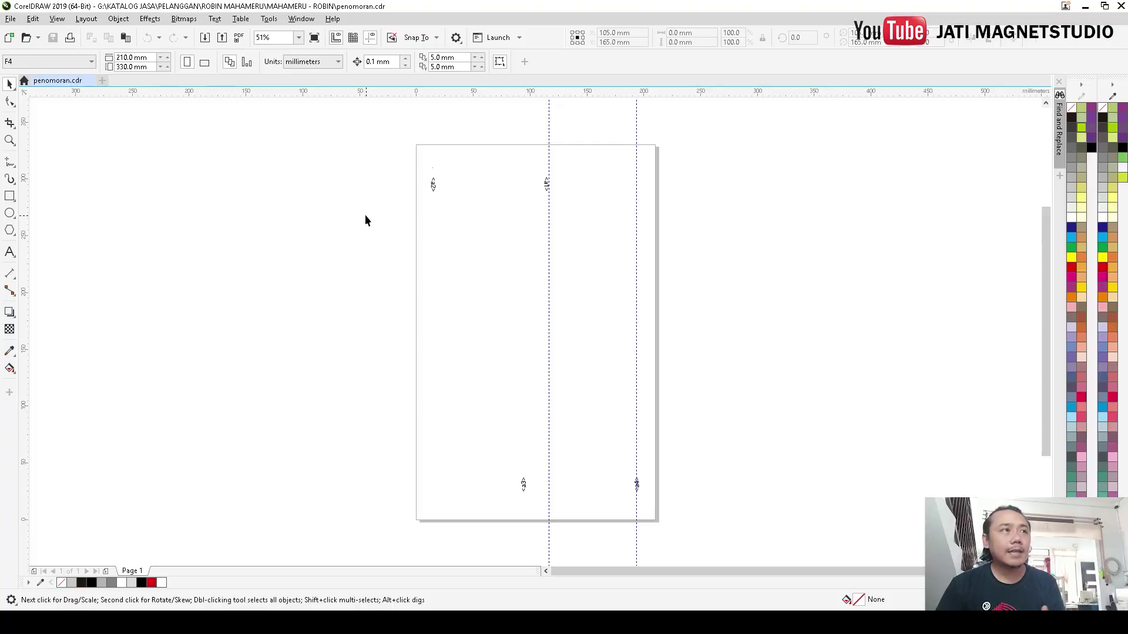
- Review the print merge records of penomoran.cdr and finish the merge setup to bring up its field list
left_click(10, 19)
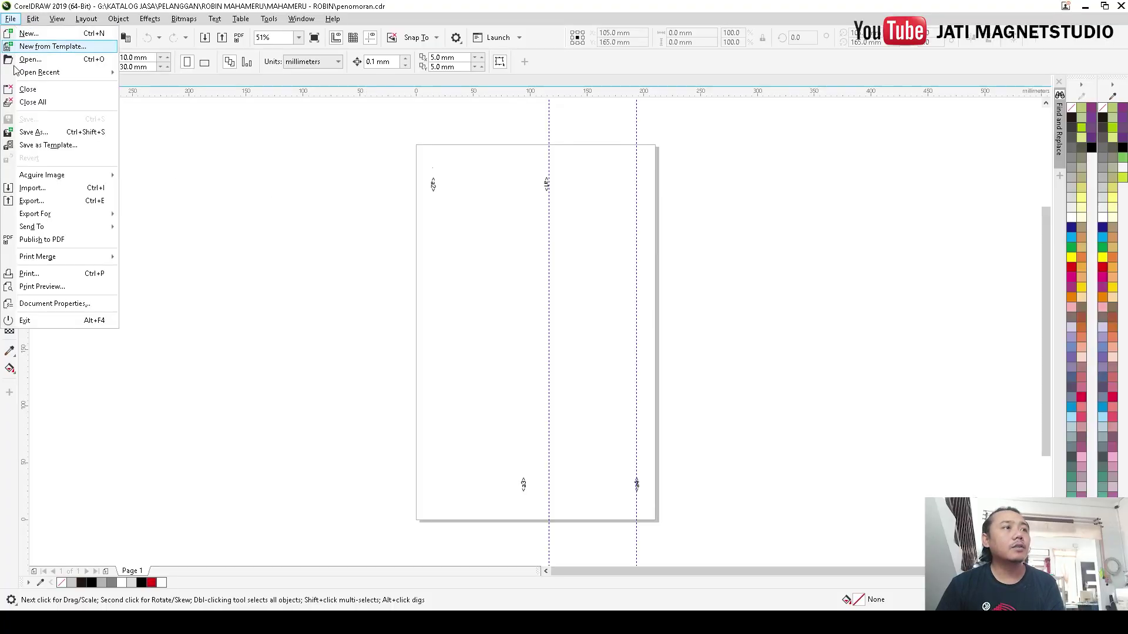
mouse_move(73, 260)
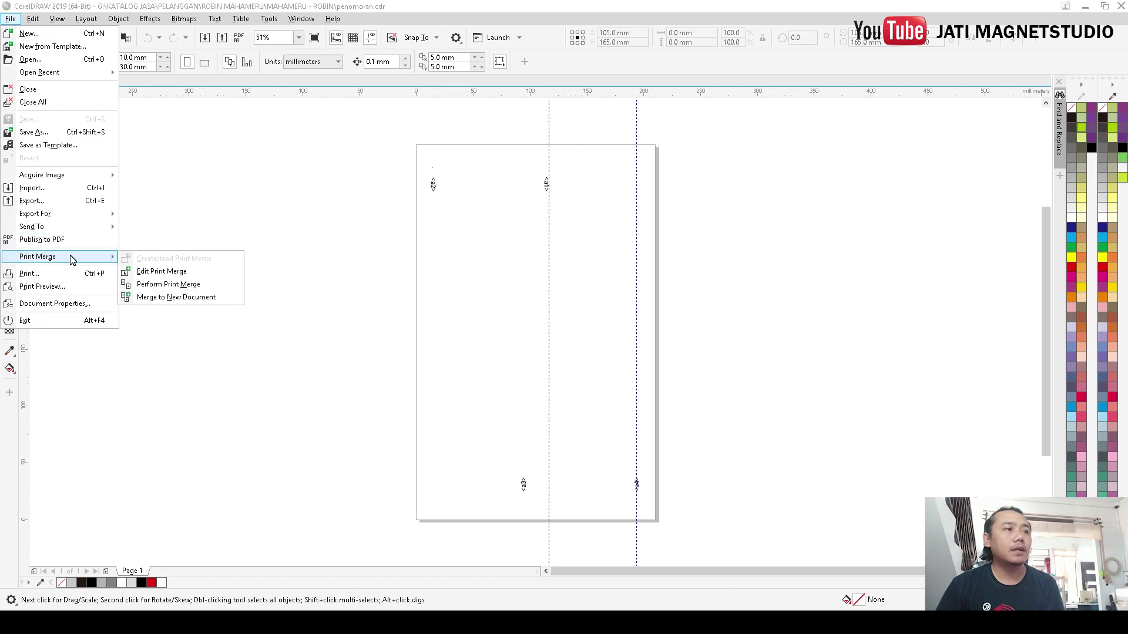
left_click(170, 273)
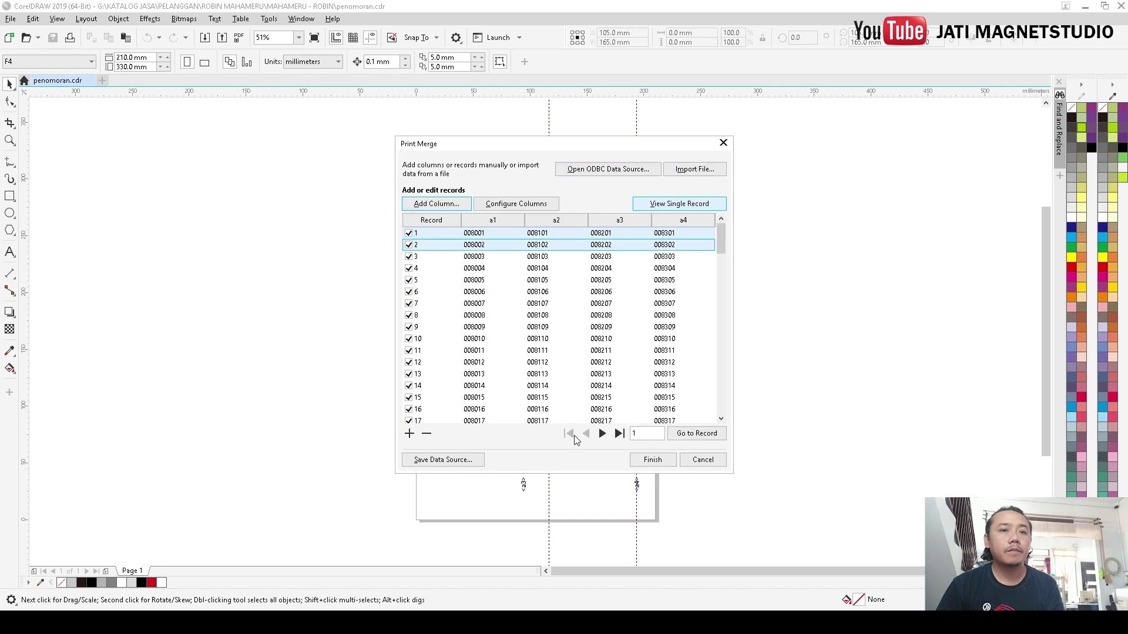
left_click(651, 460)
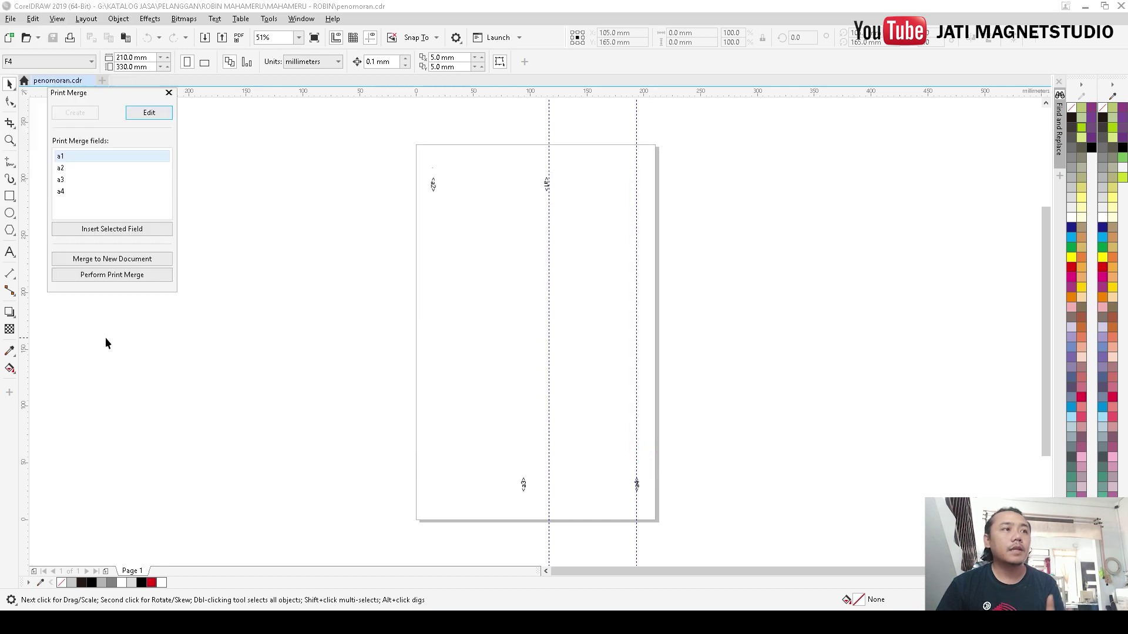
- Perform the print merge and set the Canon iP2700 series printer's paper size to FLSC
left_click(112, 279)
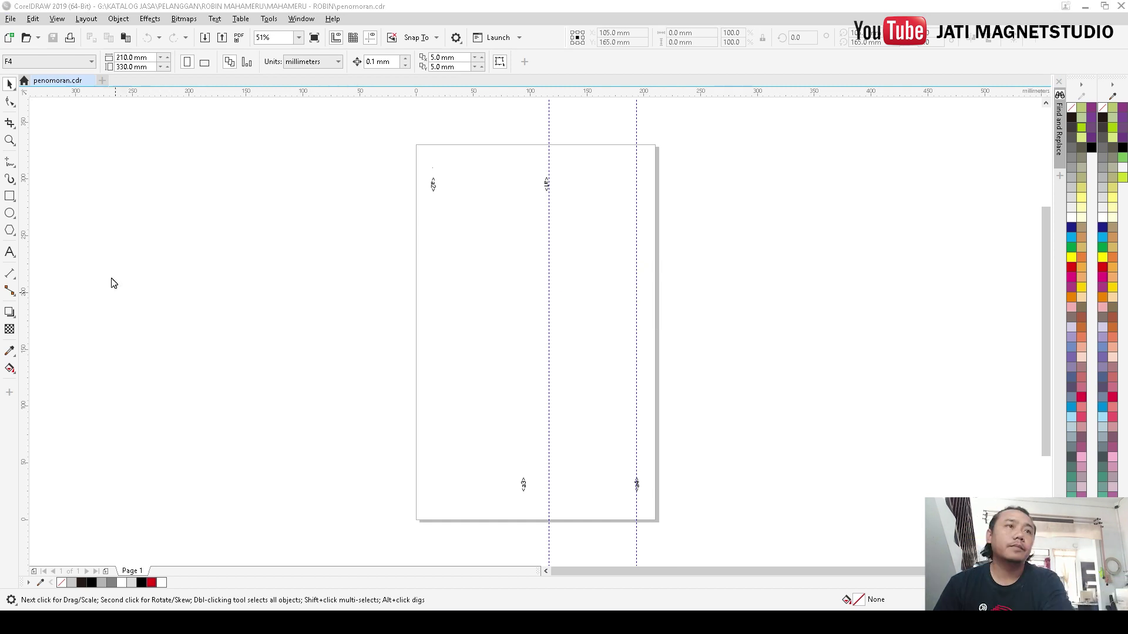
left_click_drag(490, 184, 253, 163)
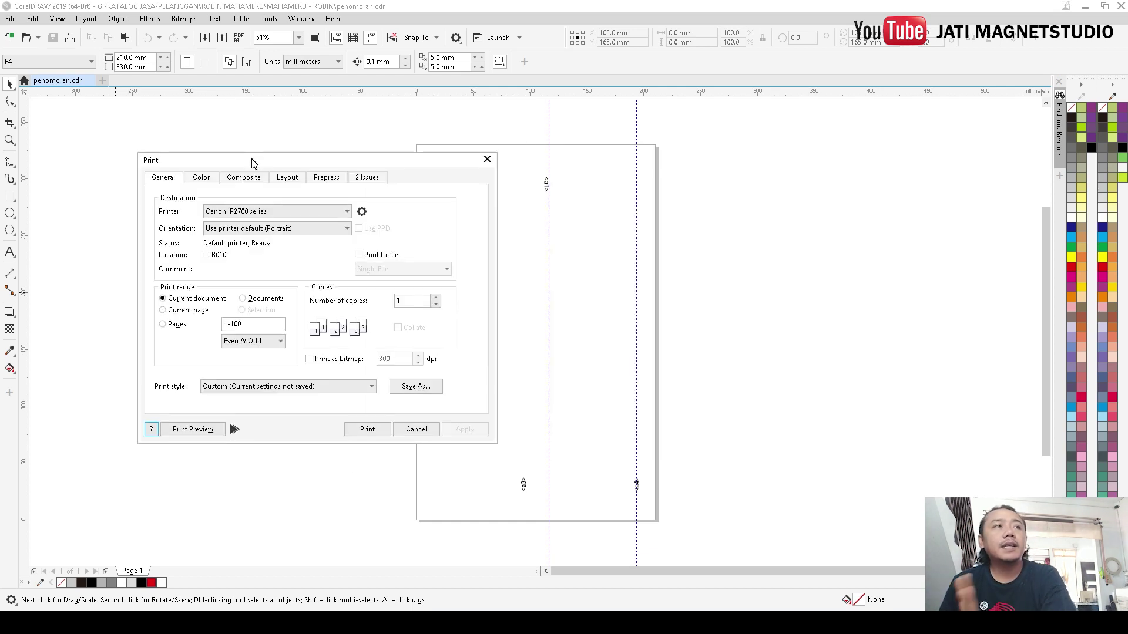
left_click(273, 211)
left_click(313, 214)
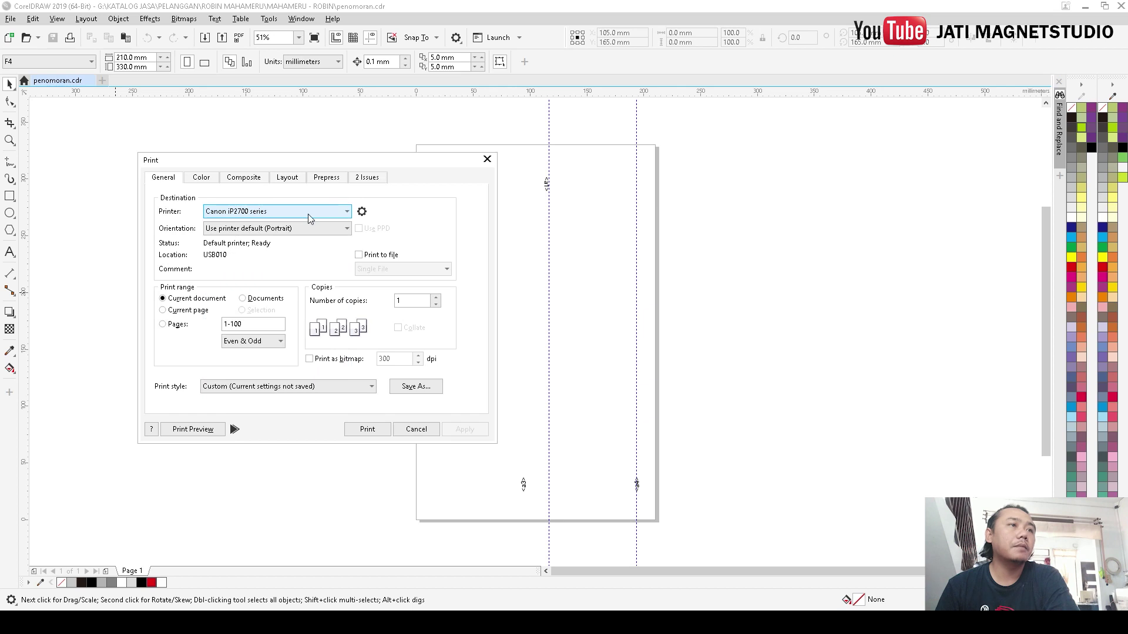
left_click(362, 212)
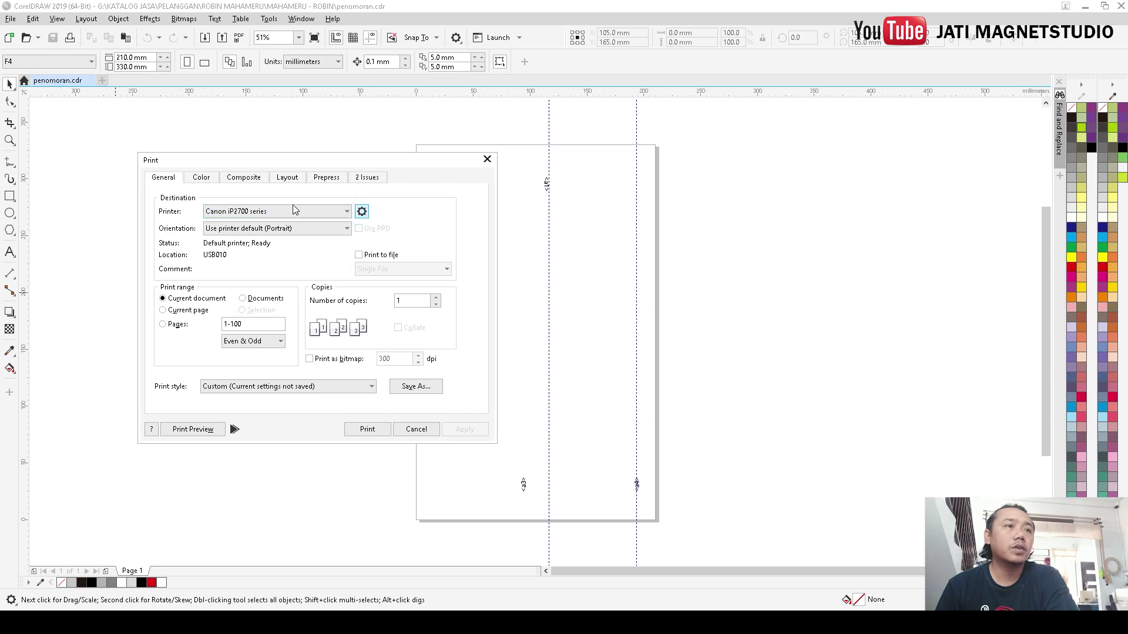
left_click(370, 374)
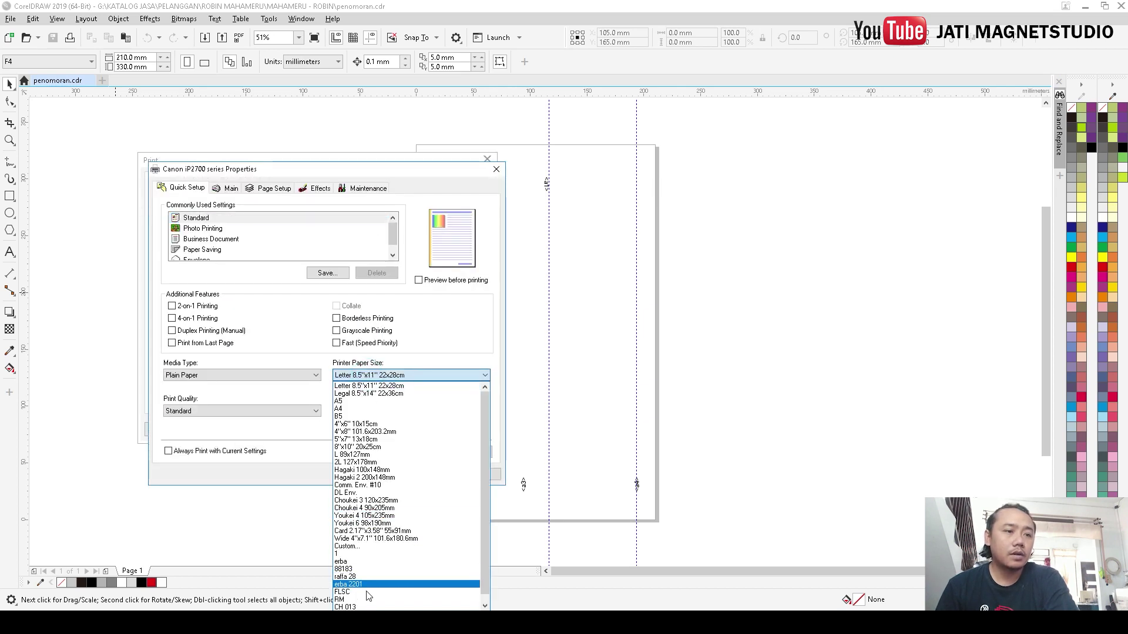
left_click(357, 592)
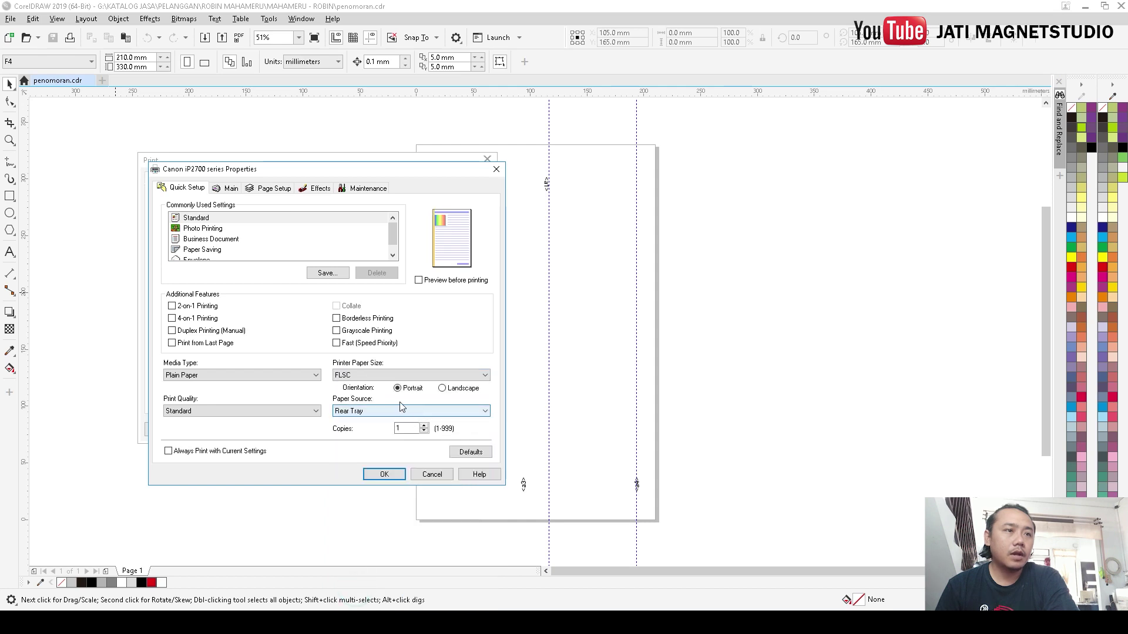
left_click(364, 374)
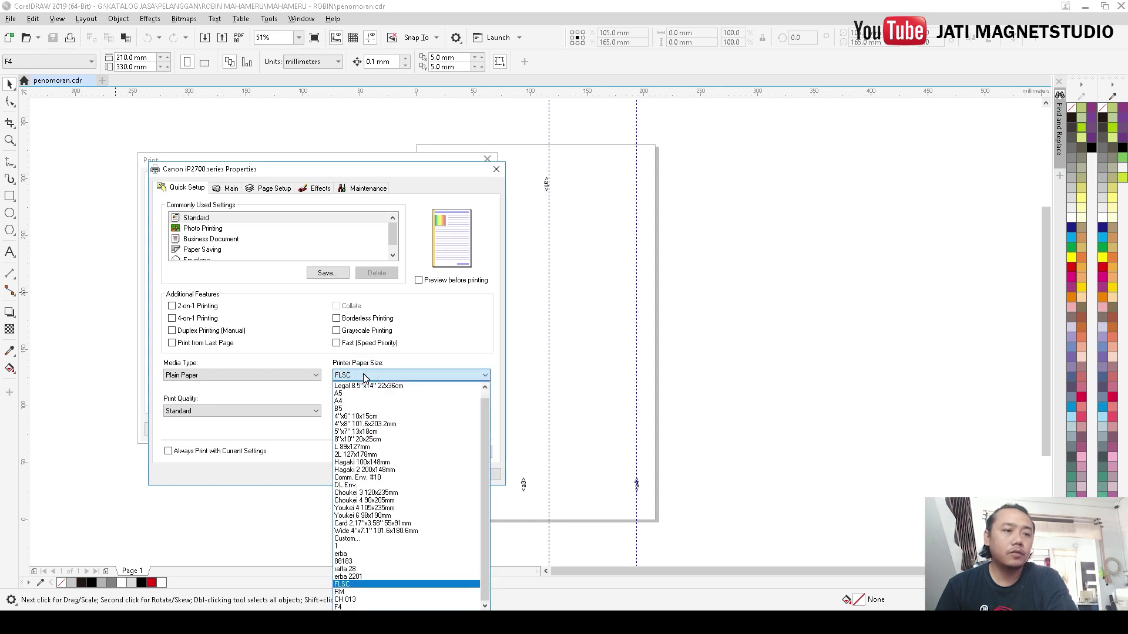
left_click(364, 376)
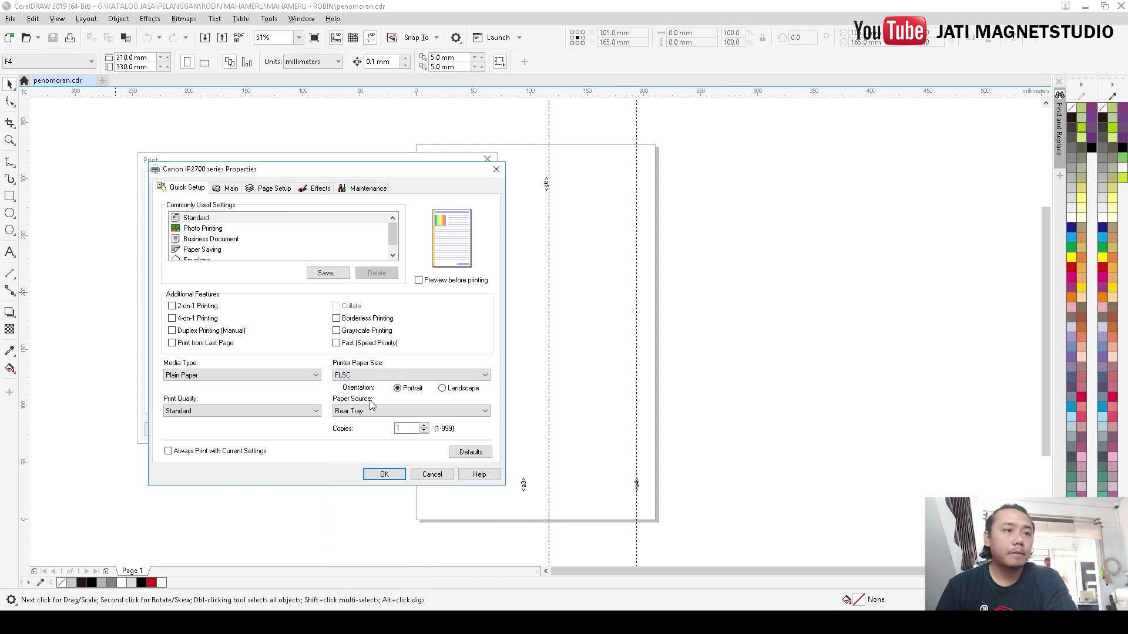
- Review the printer's print quality and maintenance settings, including the ink cartridge settings, and accept the printer properties
left_click(226, 193)
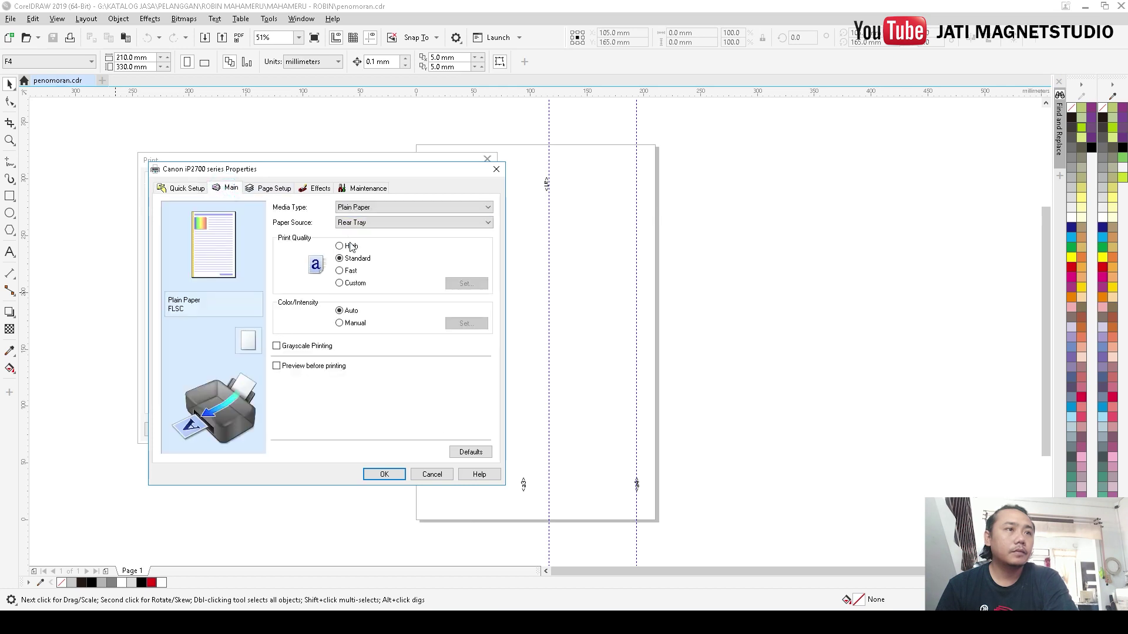
left_click(348, 188)
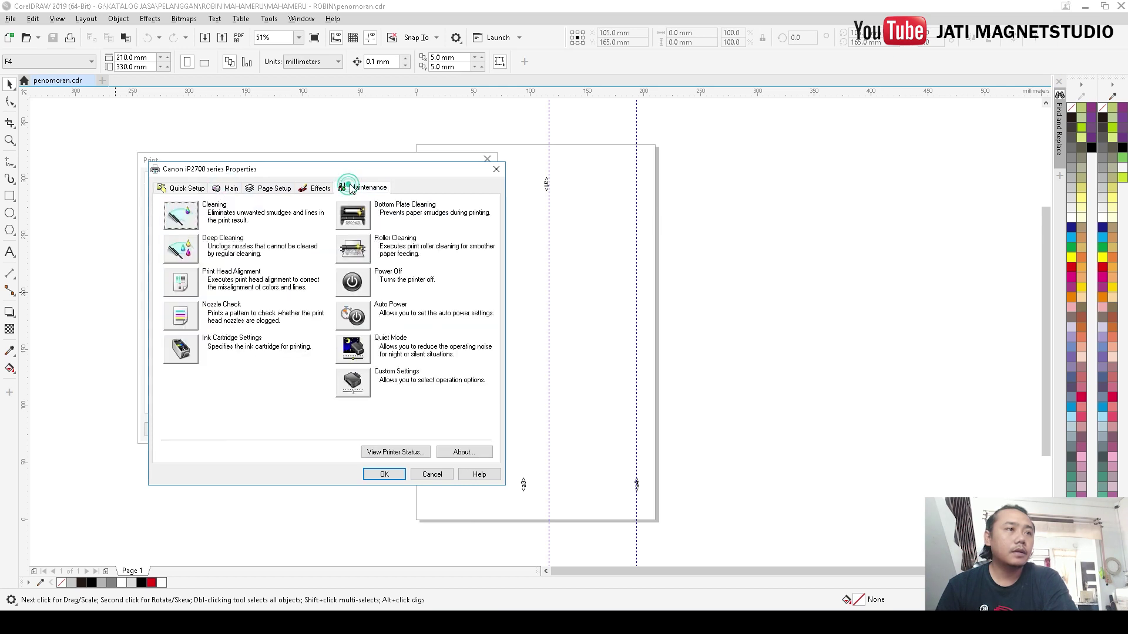
left_click(181, 349)
left_click(551, 353)
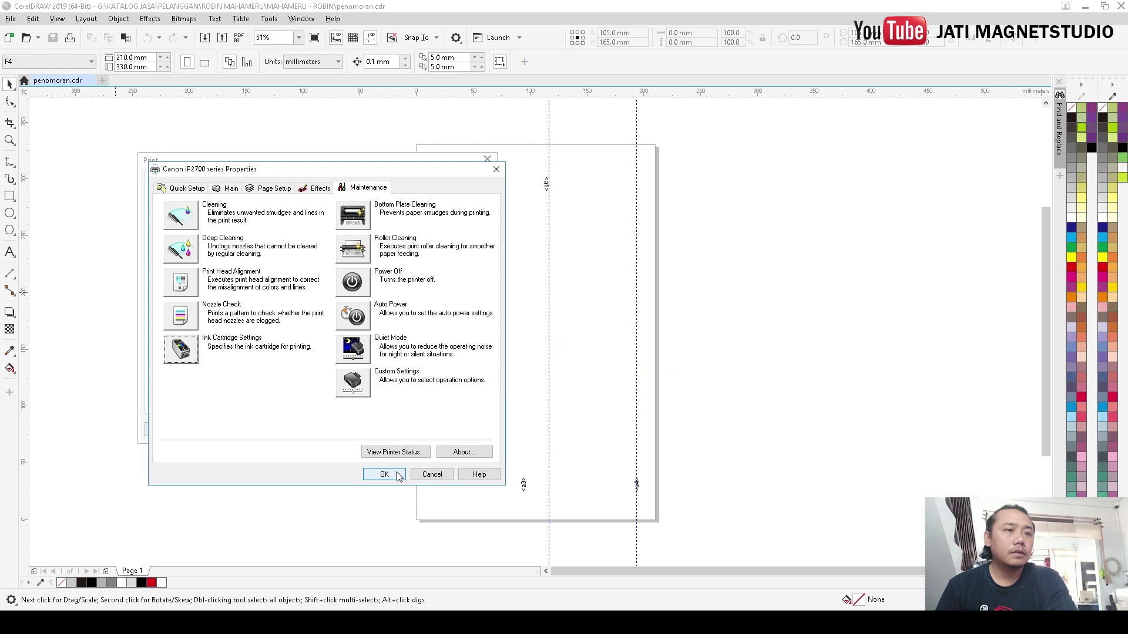
left_click(384, 474)
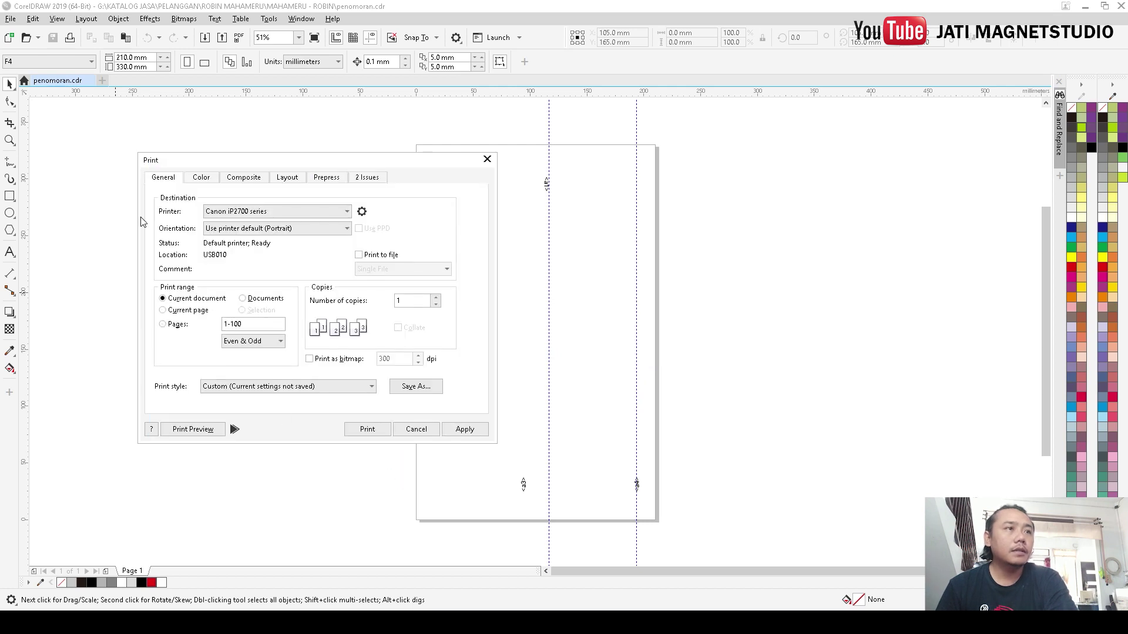
- Check the page range and the number of copies in the print settings
left_click_drag(242, 160, 328, 157)
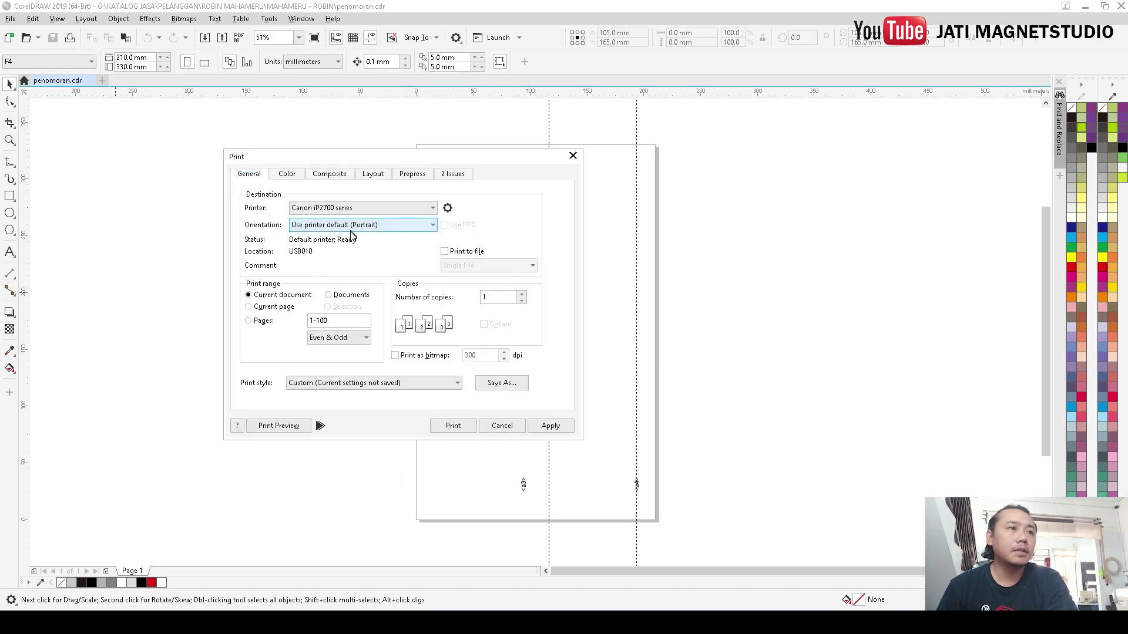
double_click(334, 320)
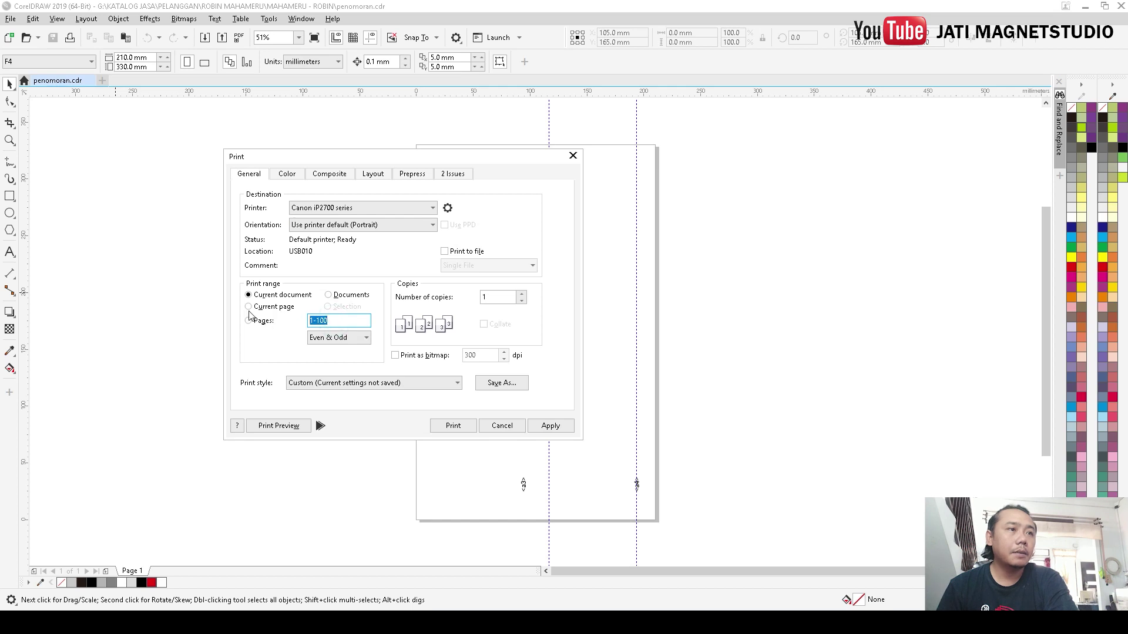
left_click(339, 320)
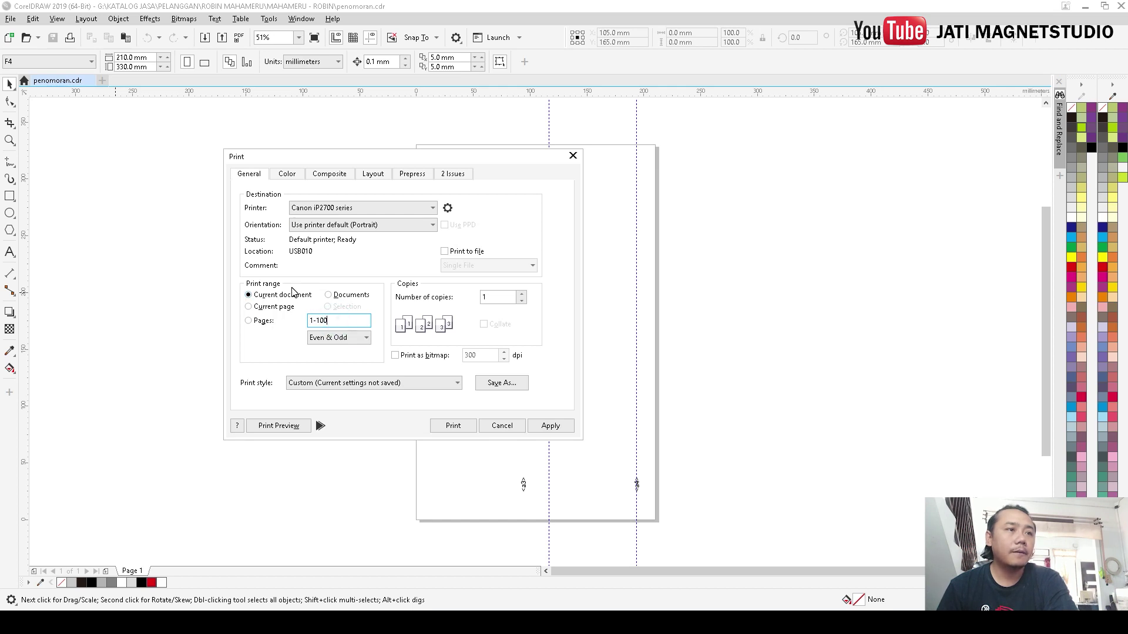
double_click(512, 297)
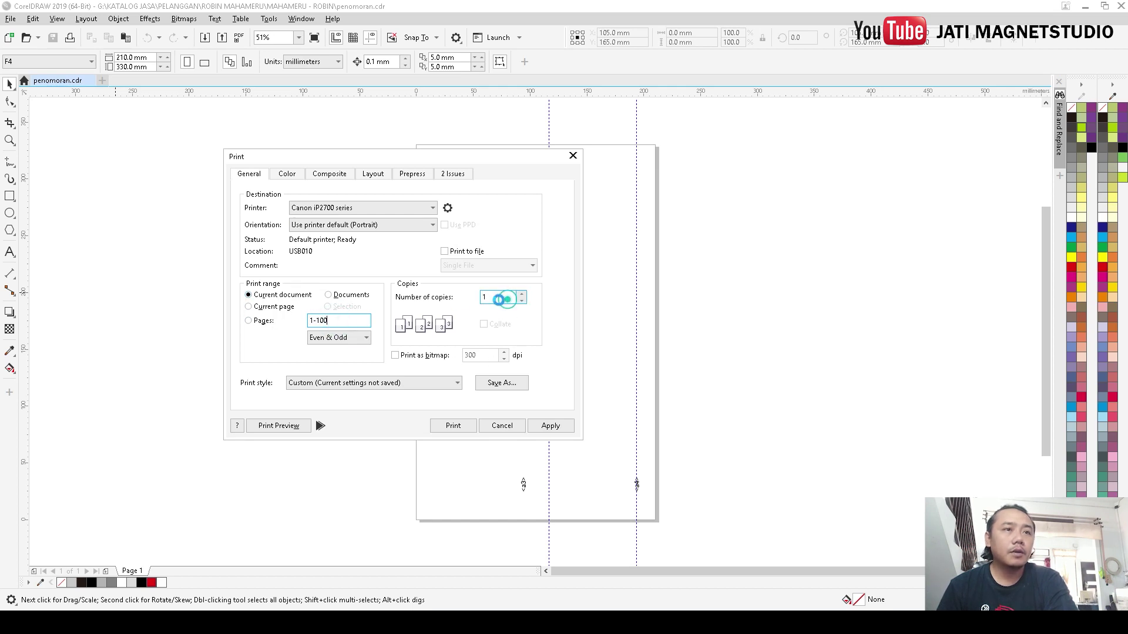
- Preview the last and first pages of the merged job and print from the preview
left_click(287, 429)
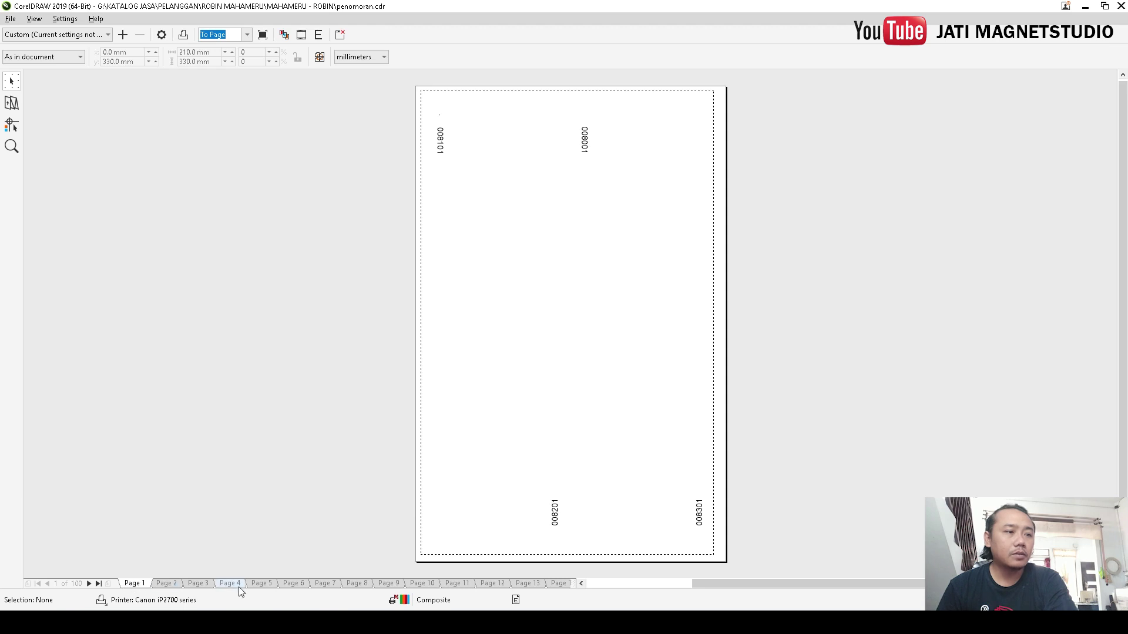
left_click(100, 584)
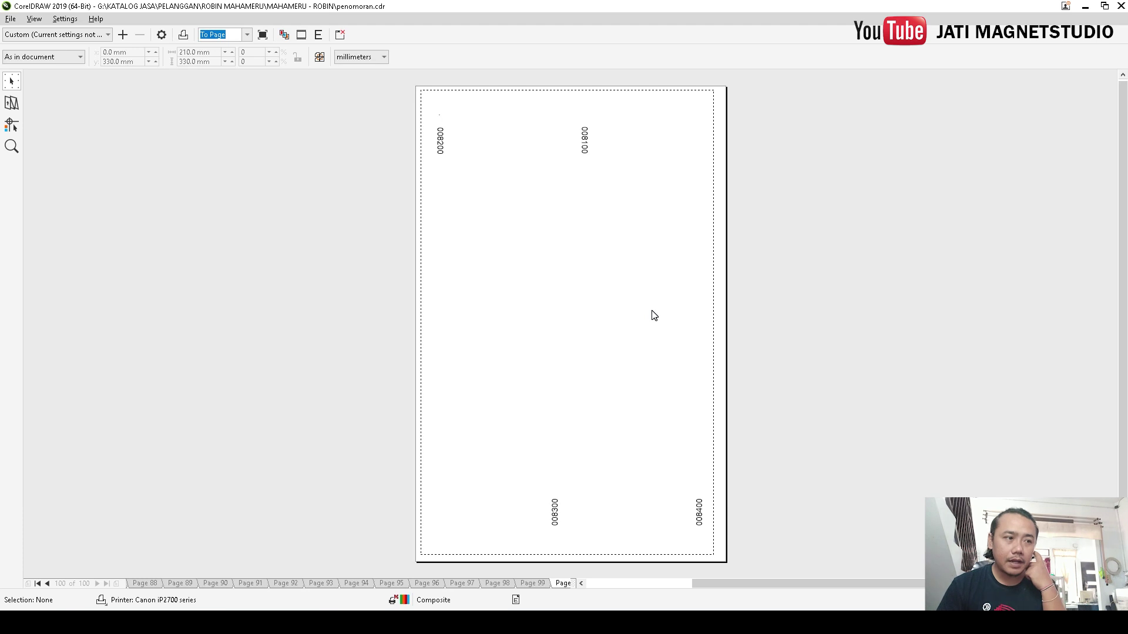
left_click(39, 583)
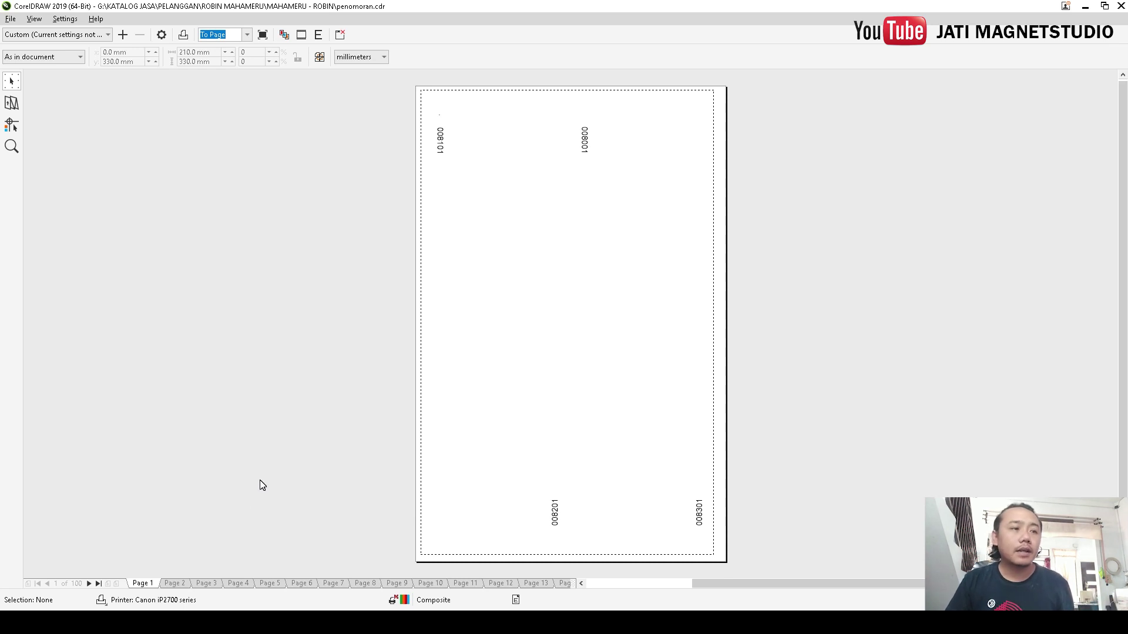
right_click(260, 481)
left_click(298, 461)
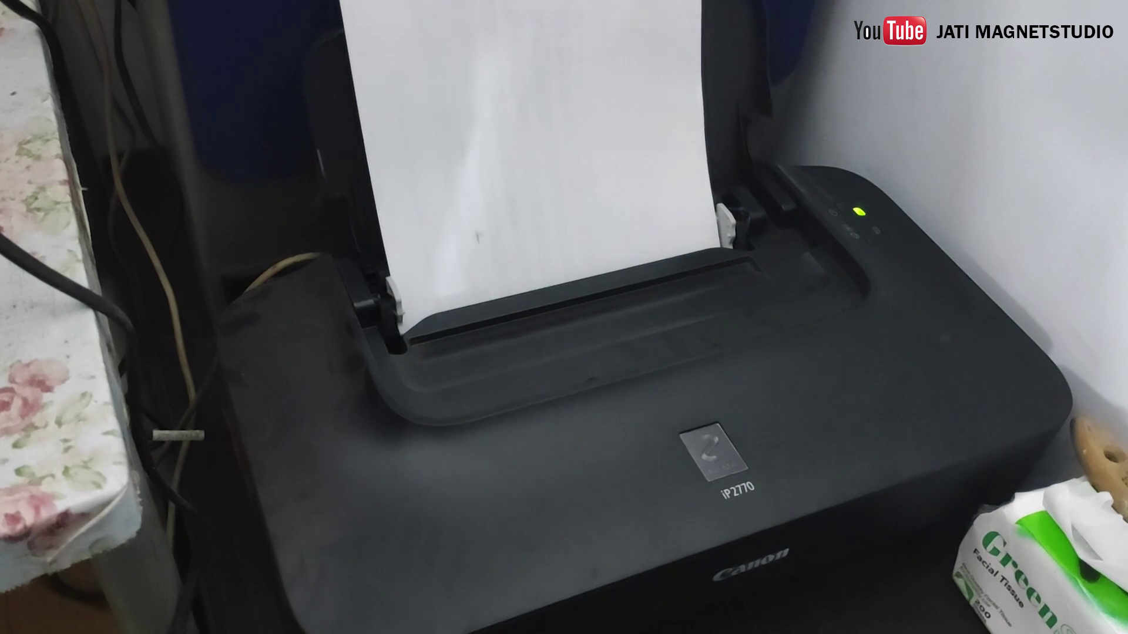